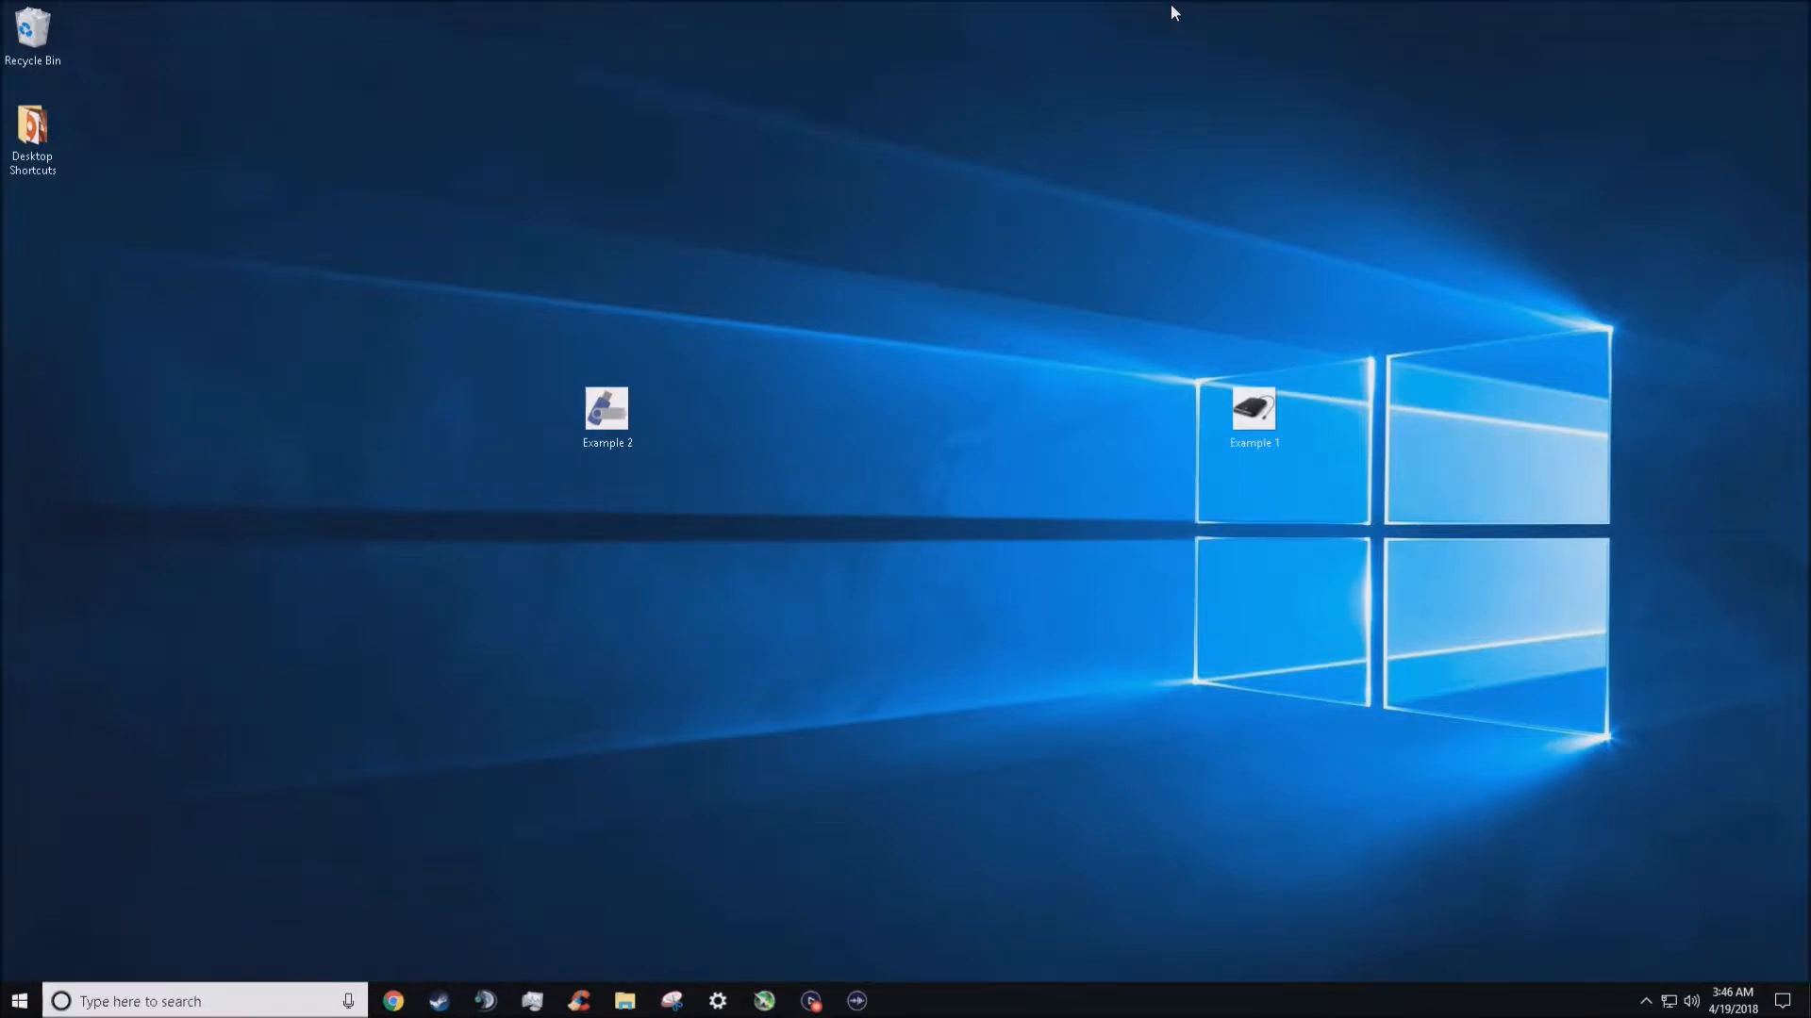
# View the Example 1 external hard drive image and the Example 2 image on the desktop, closing each one.
pyautogui.doubleClick(1261, 415)
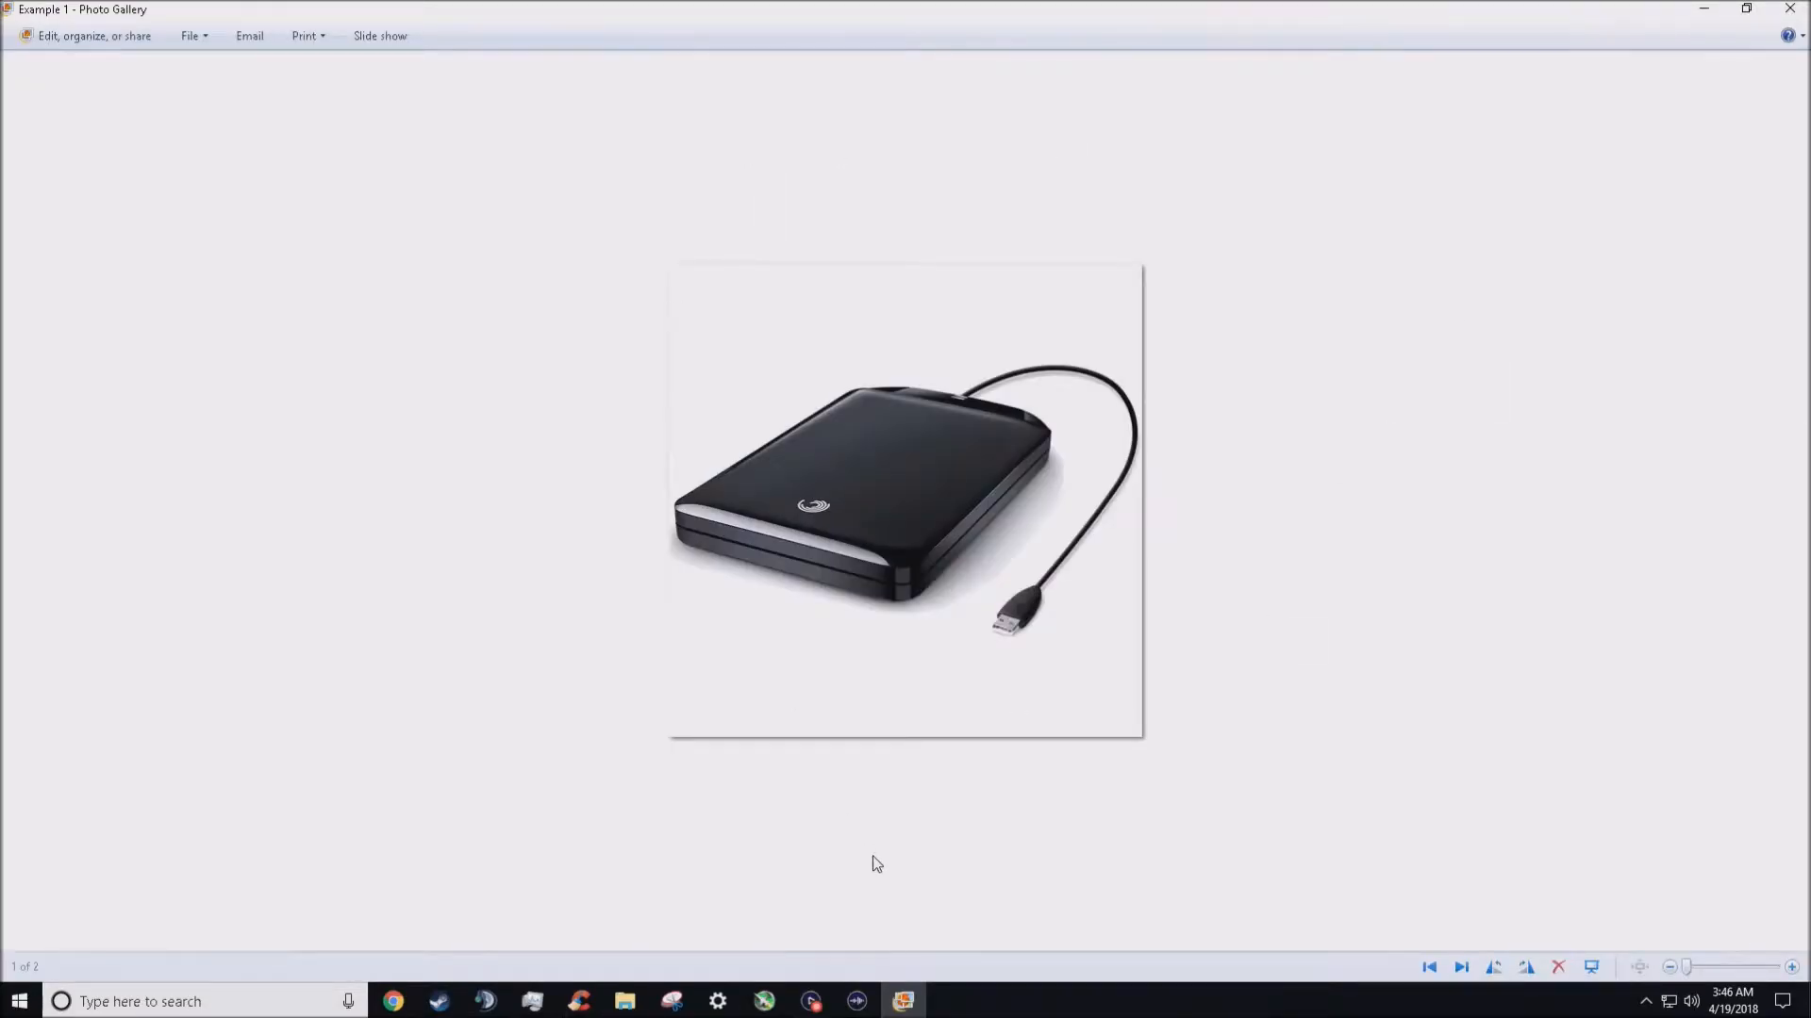
pyautogui.click(1789, 8)
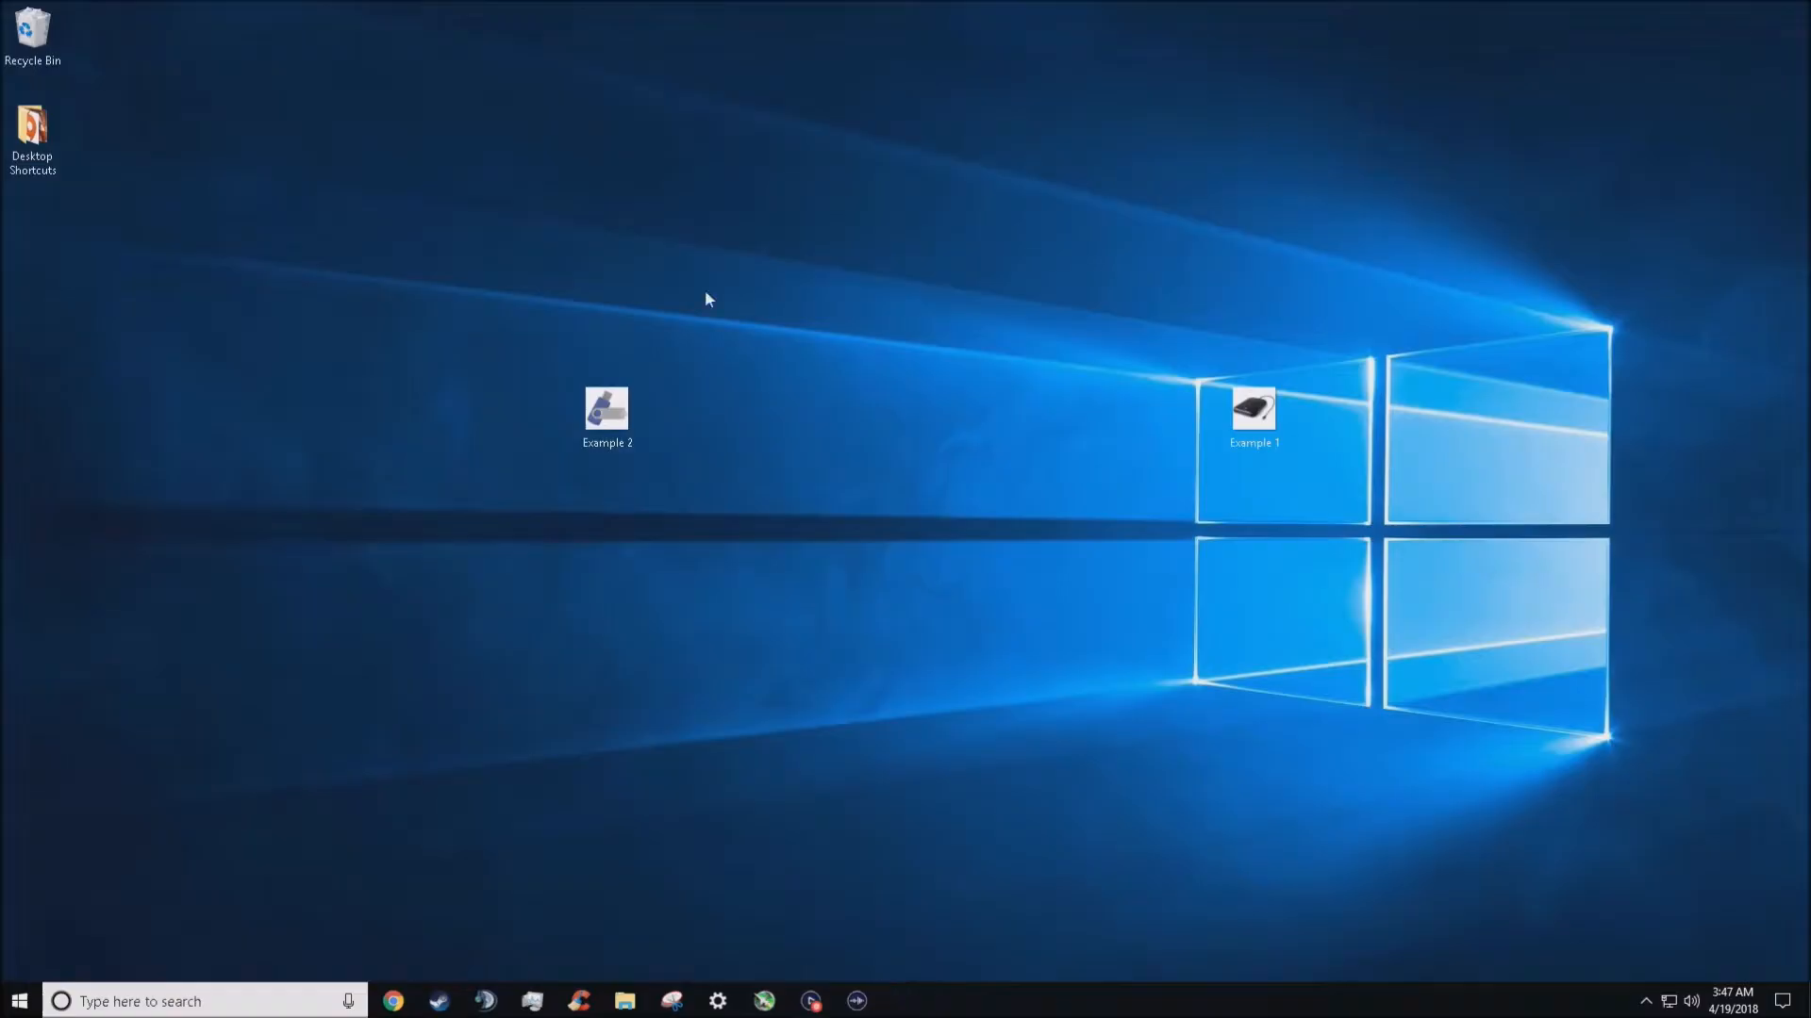
pyautogui.doubleClick(594, 420)
pyautogui.click(1790, 9)
# Open File Explorer and show the computer's drives in This PC.
pyautogui.click(320, 999)
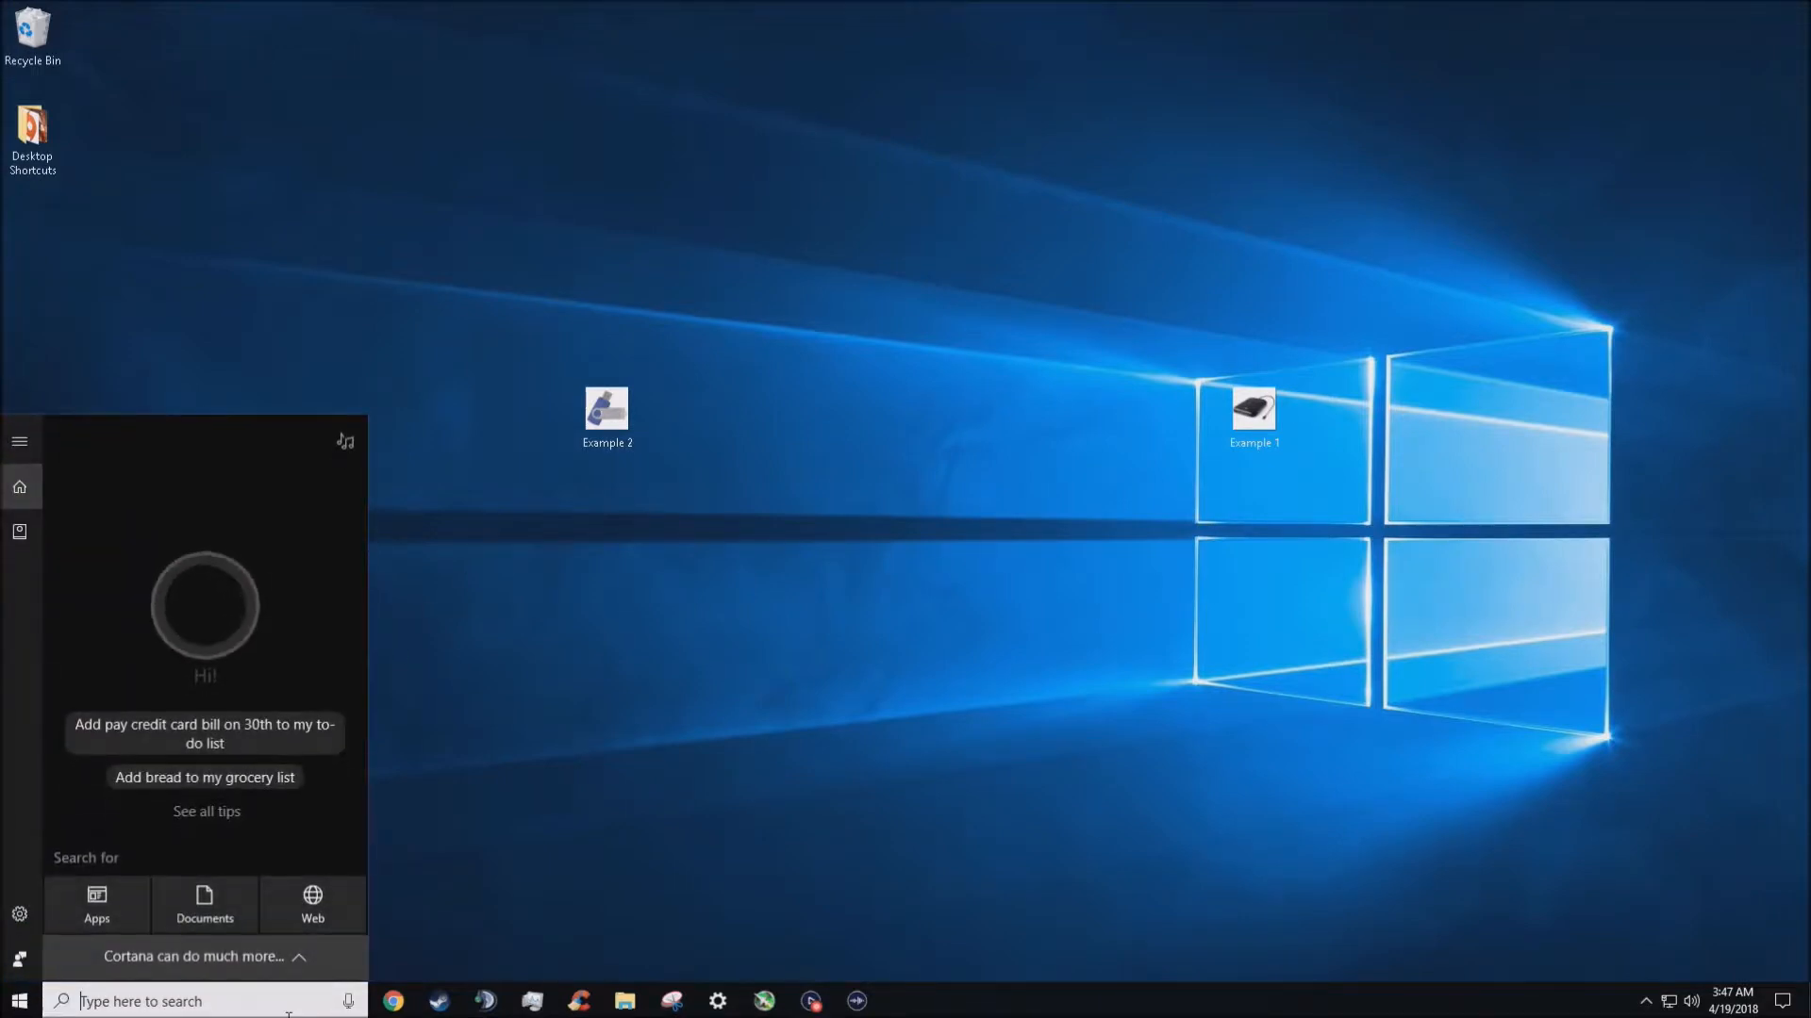
pyautogui.write('file explorer')
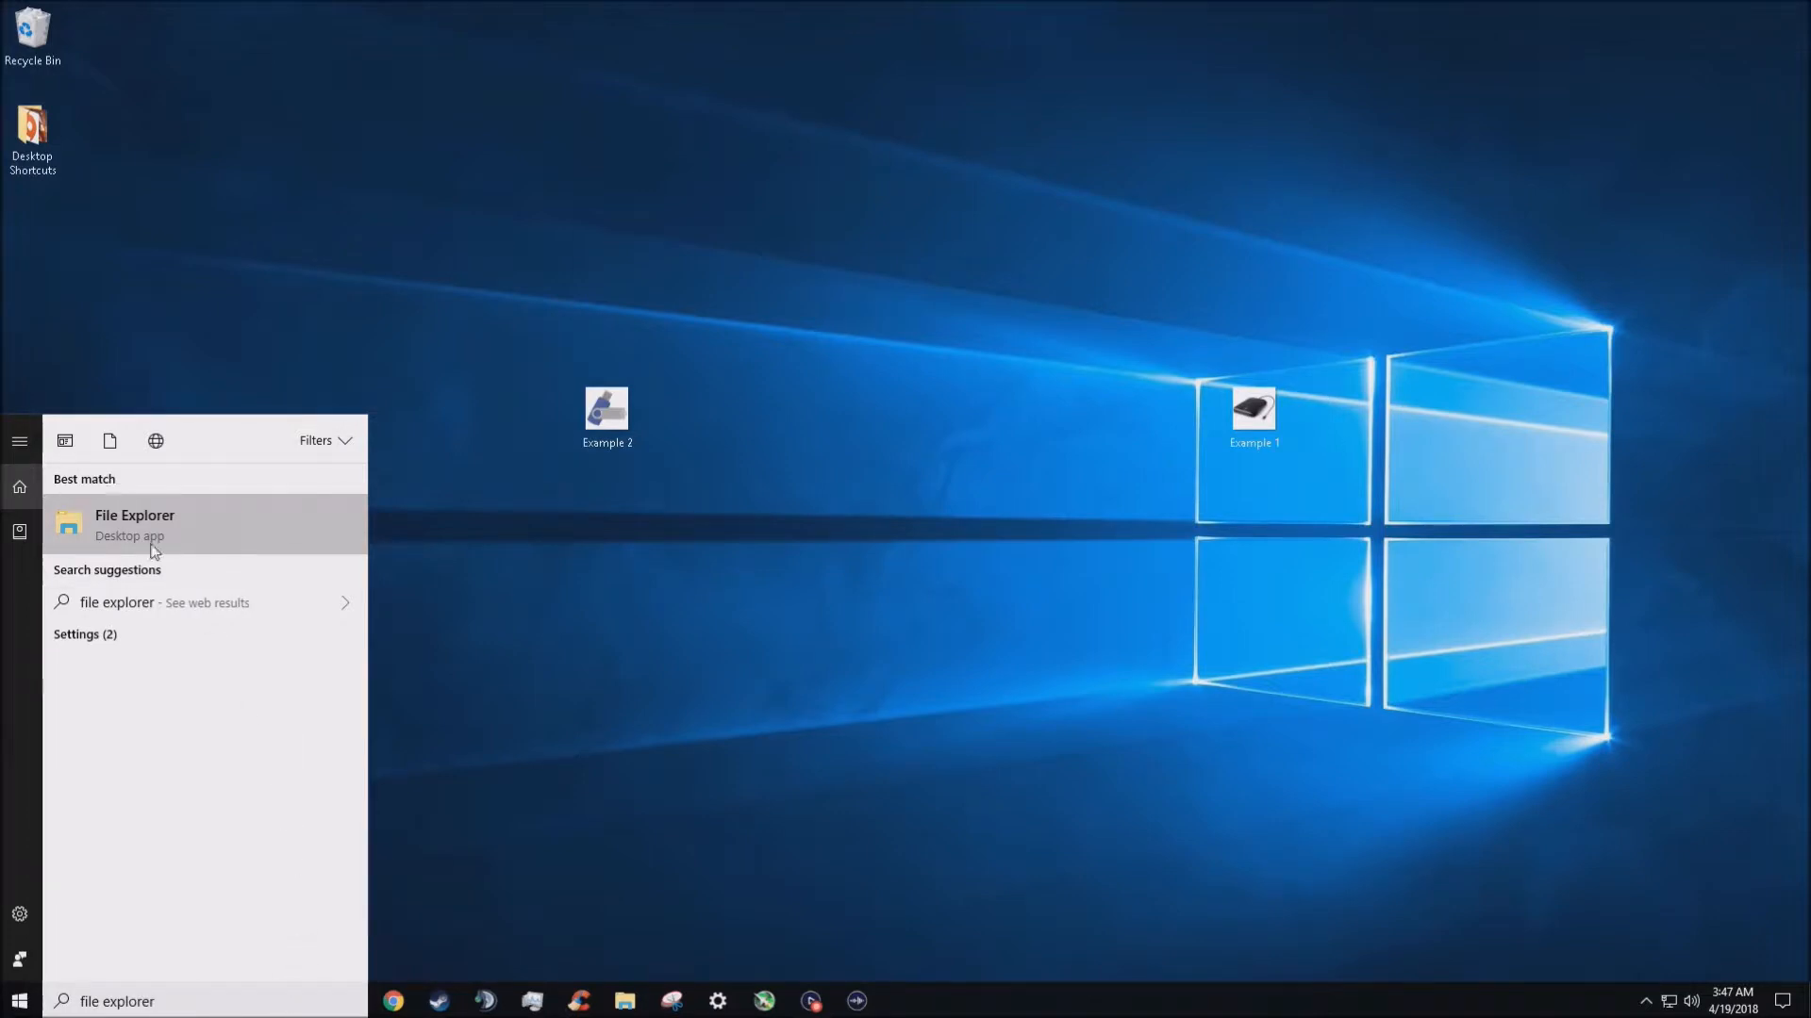
pyautogui.click(296, 517)
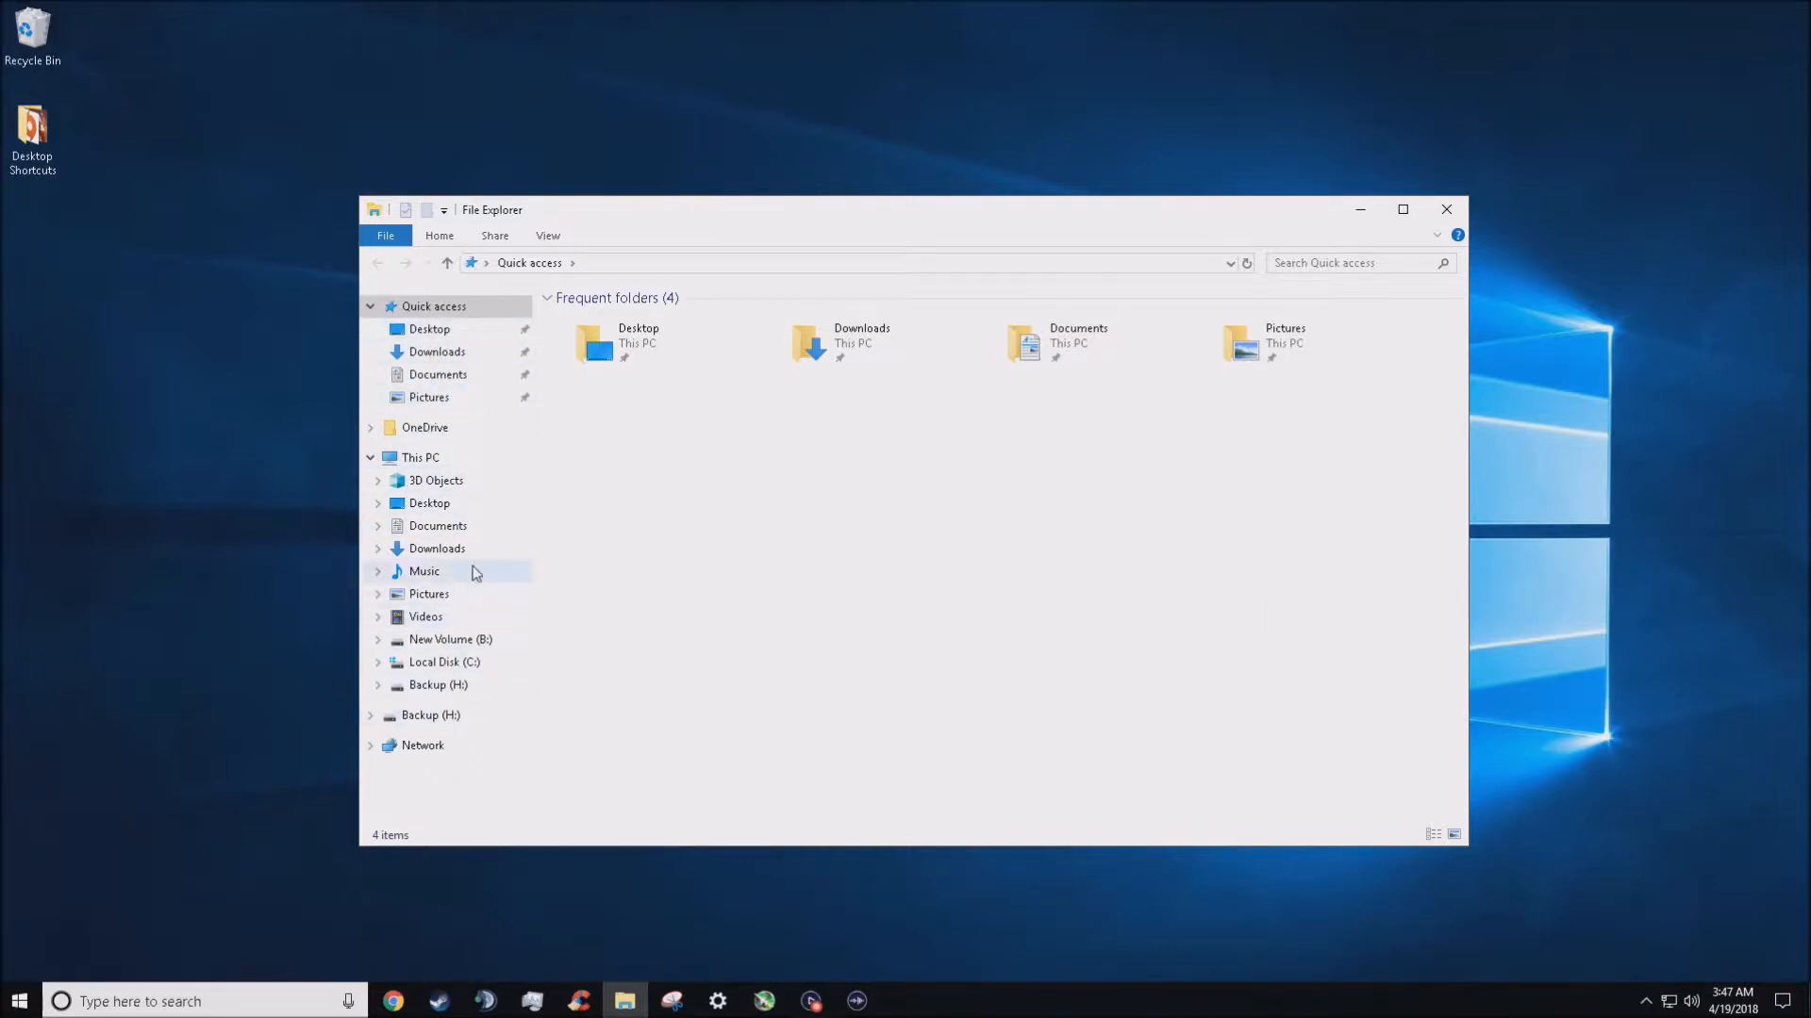
pyautogui.click(434, 462)
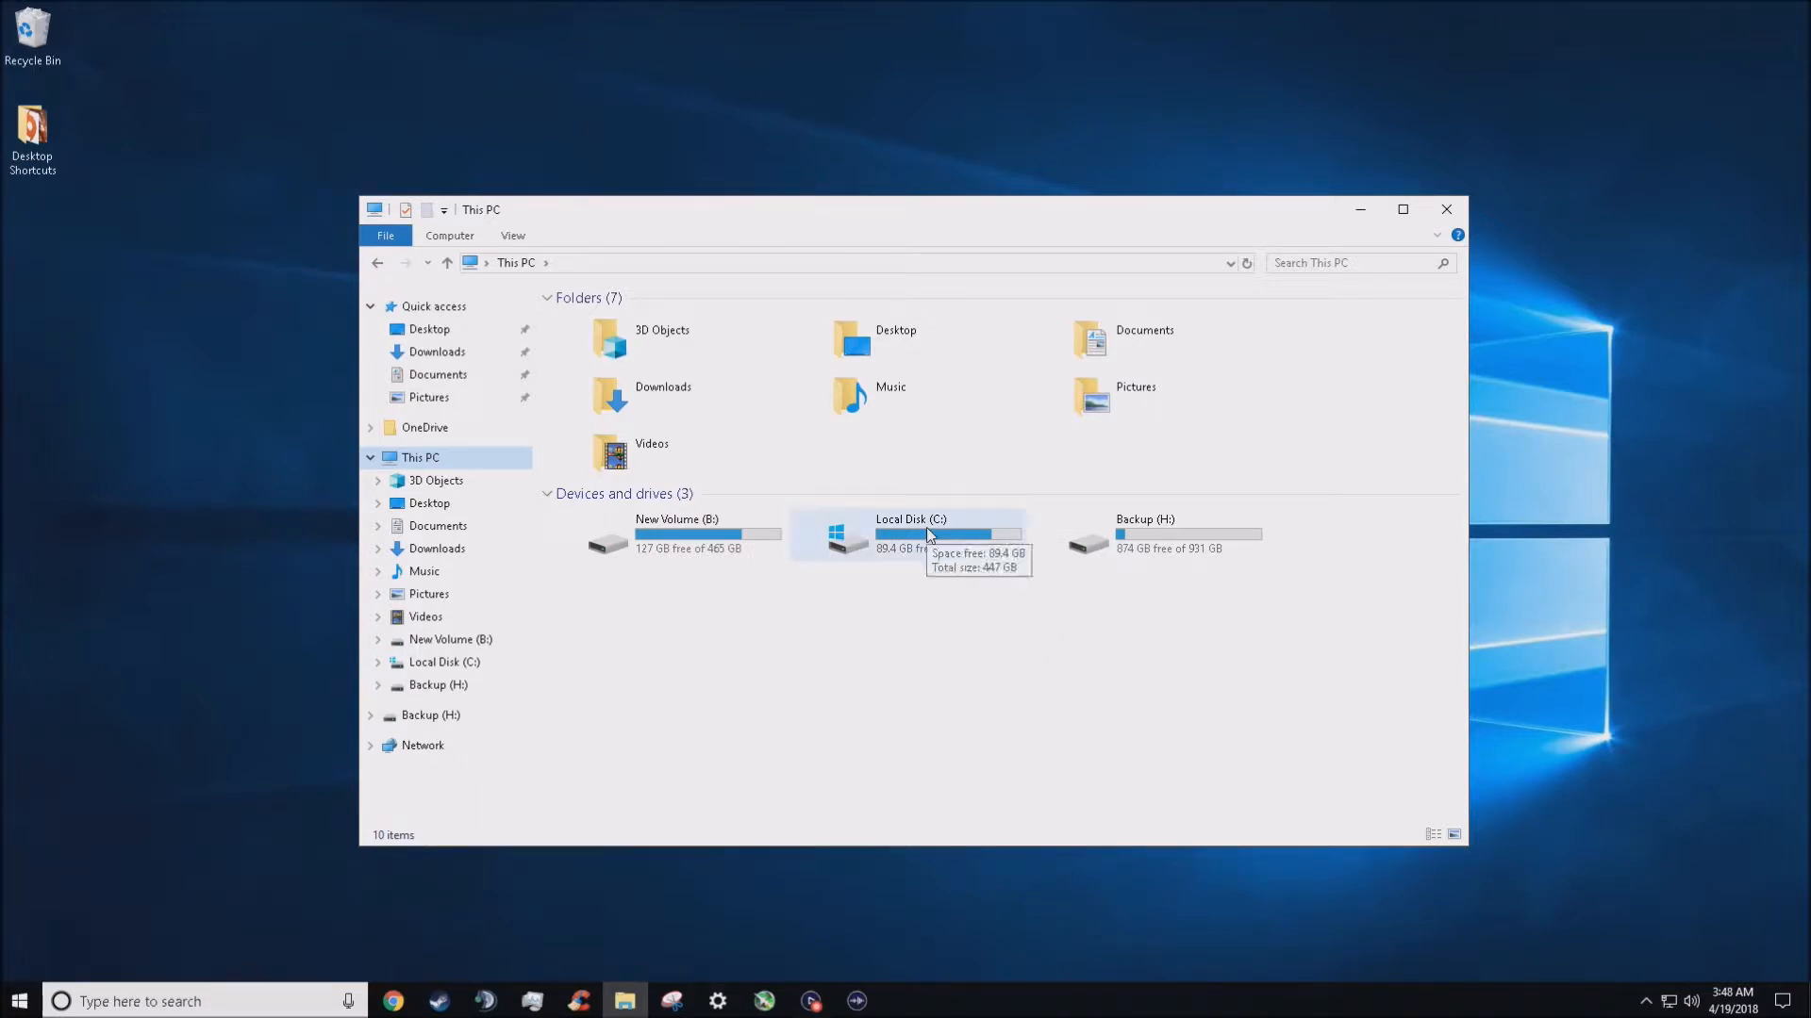
# Look through the contents of Local Disk (C:), return to This PC and close File Explorer.
pyautogui.doubleClick(1020, 546)
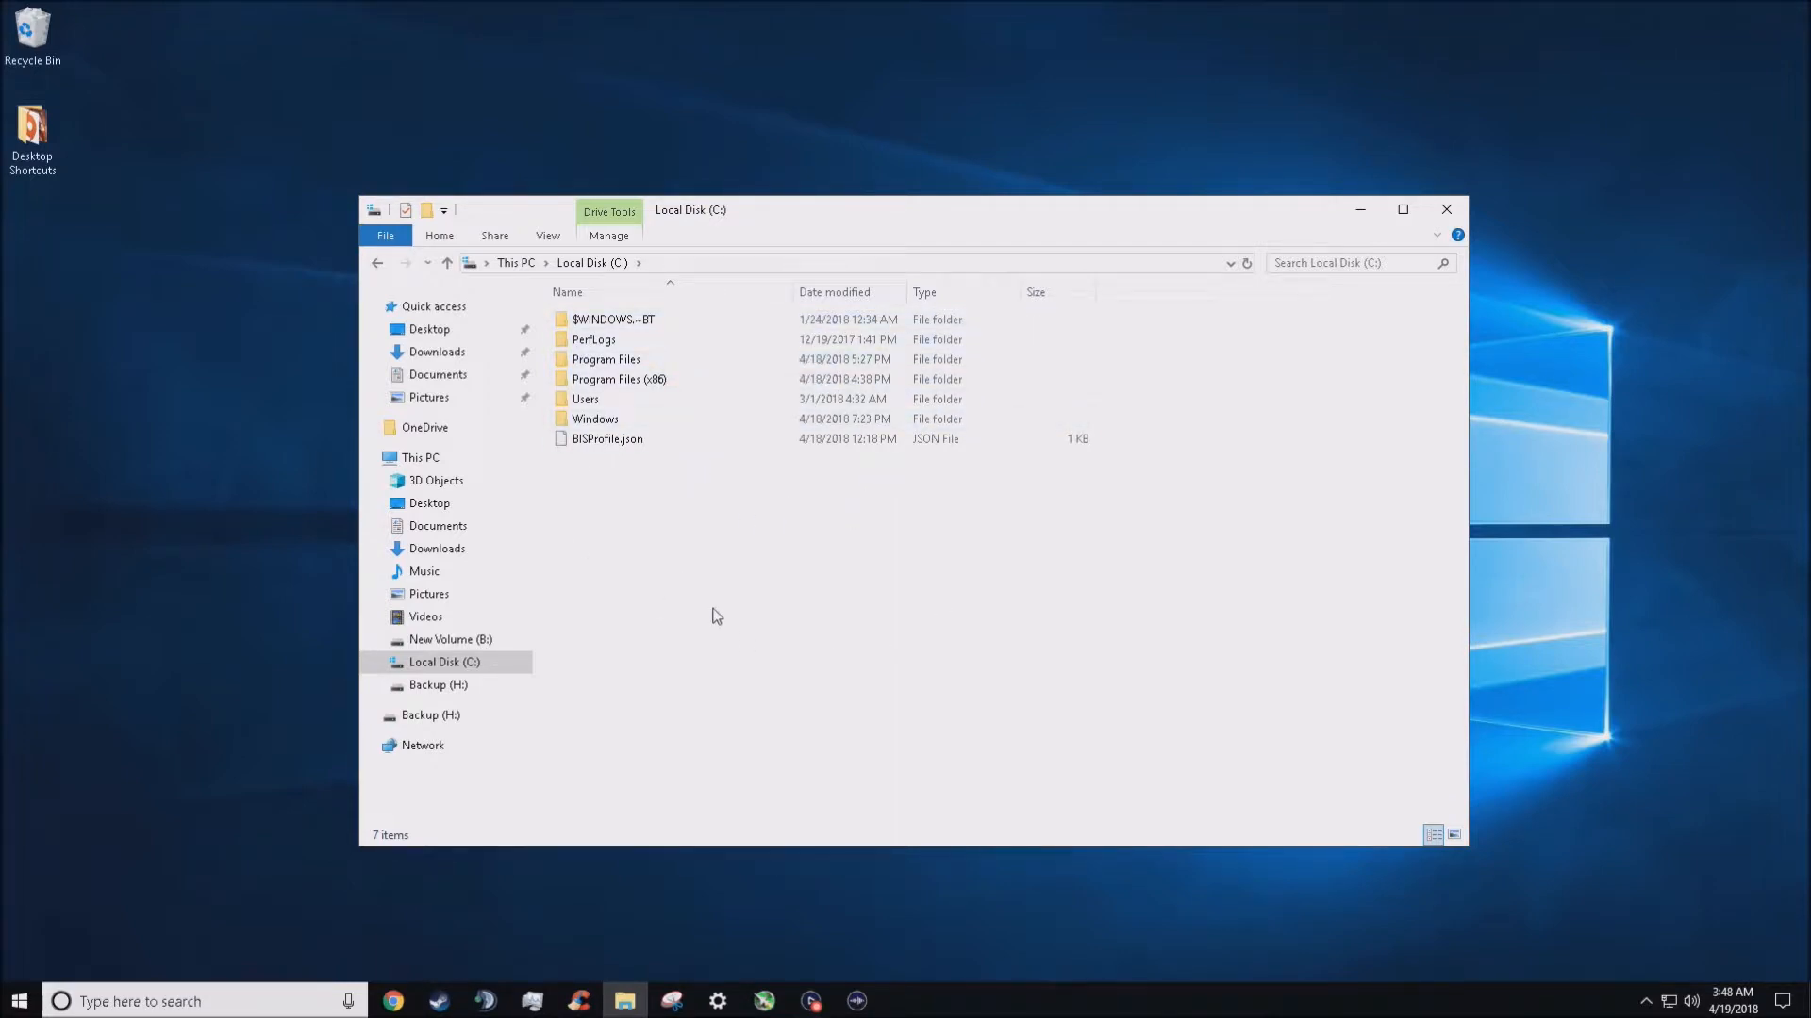
pyautogui.click(376, 264)
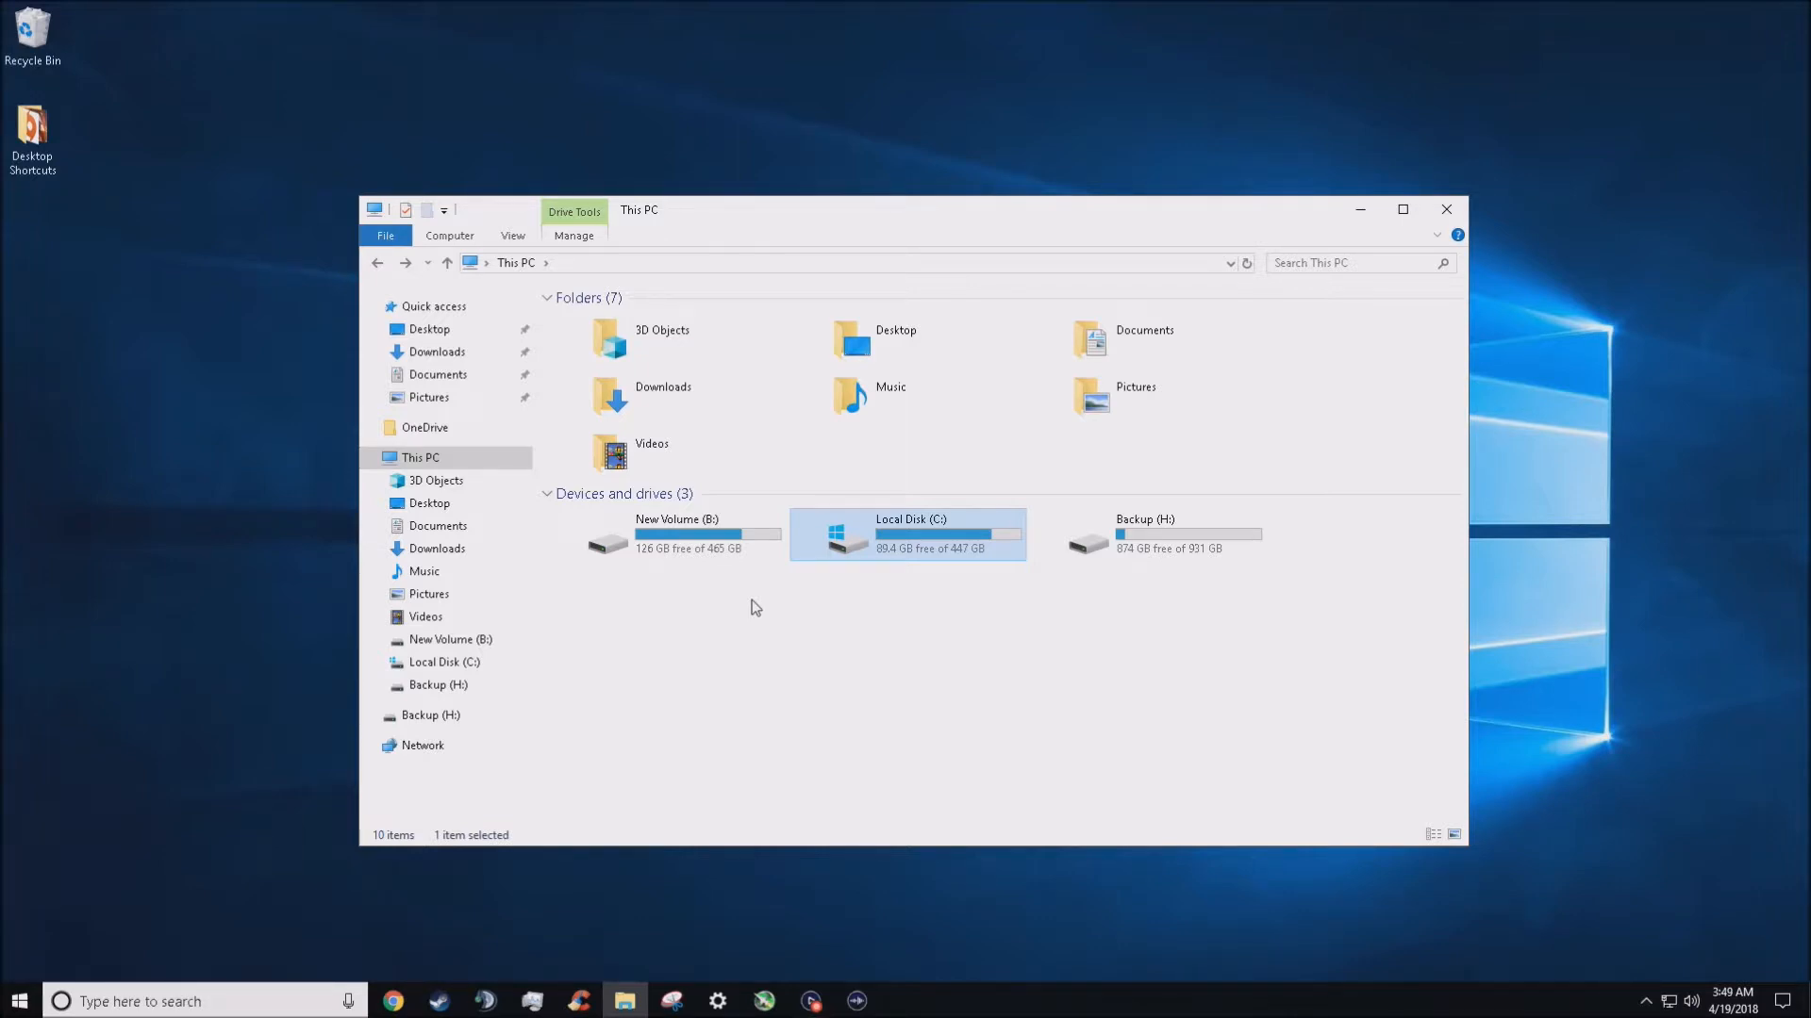
pyautogui.click(1441, 217)
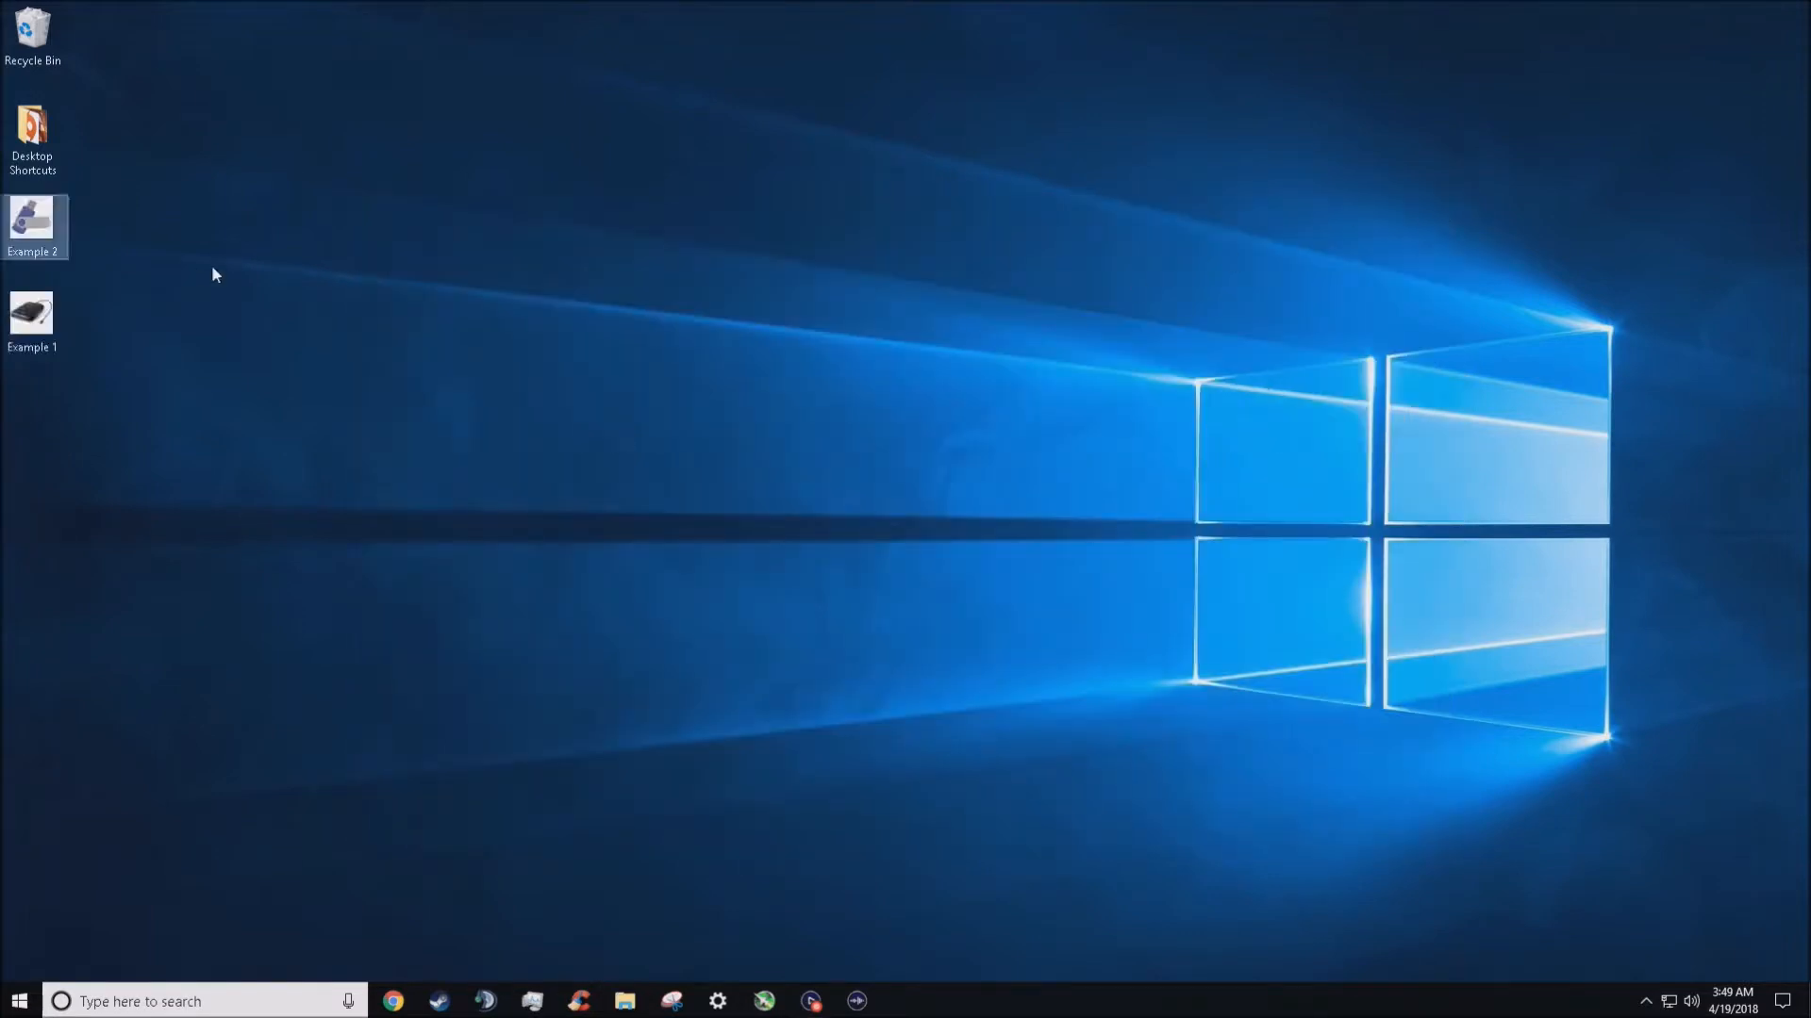
pyautogui.click(377, 446)
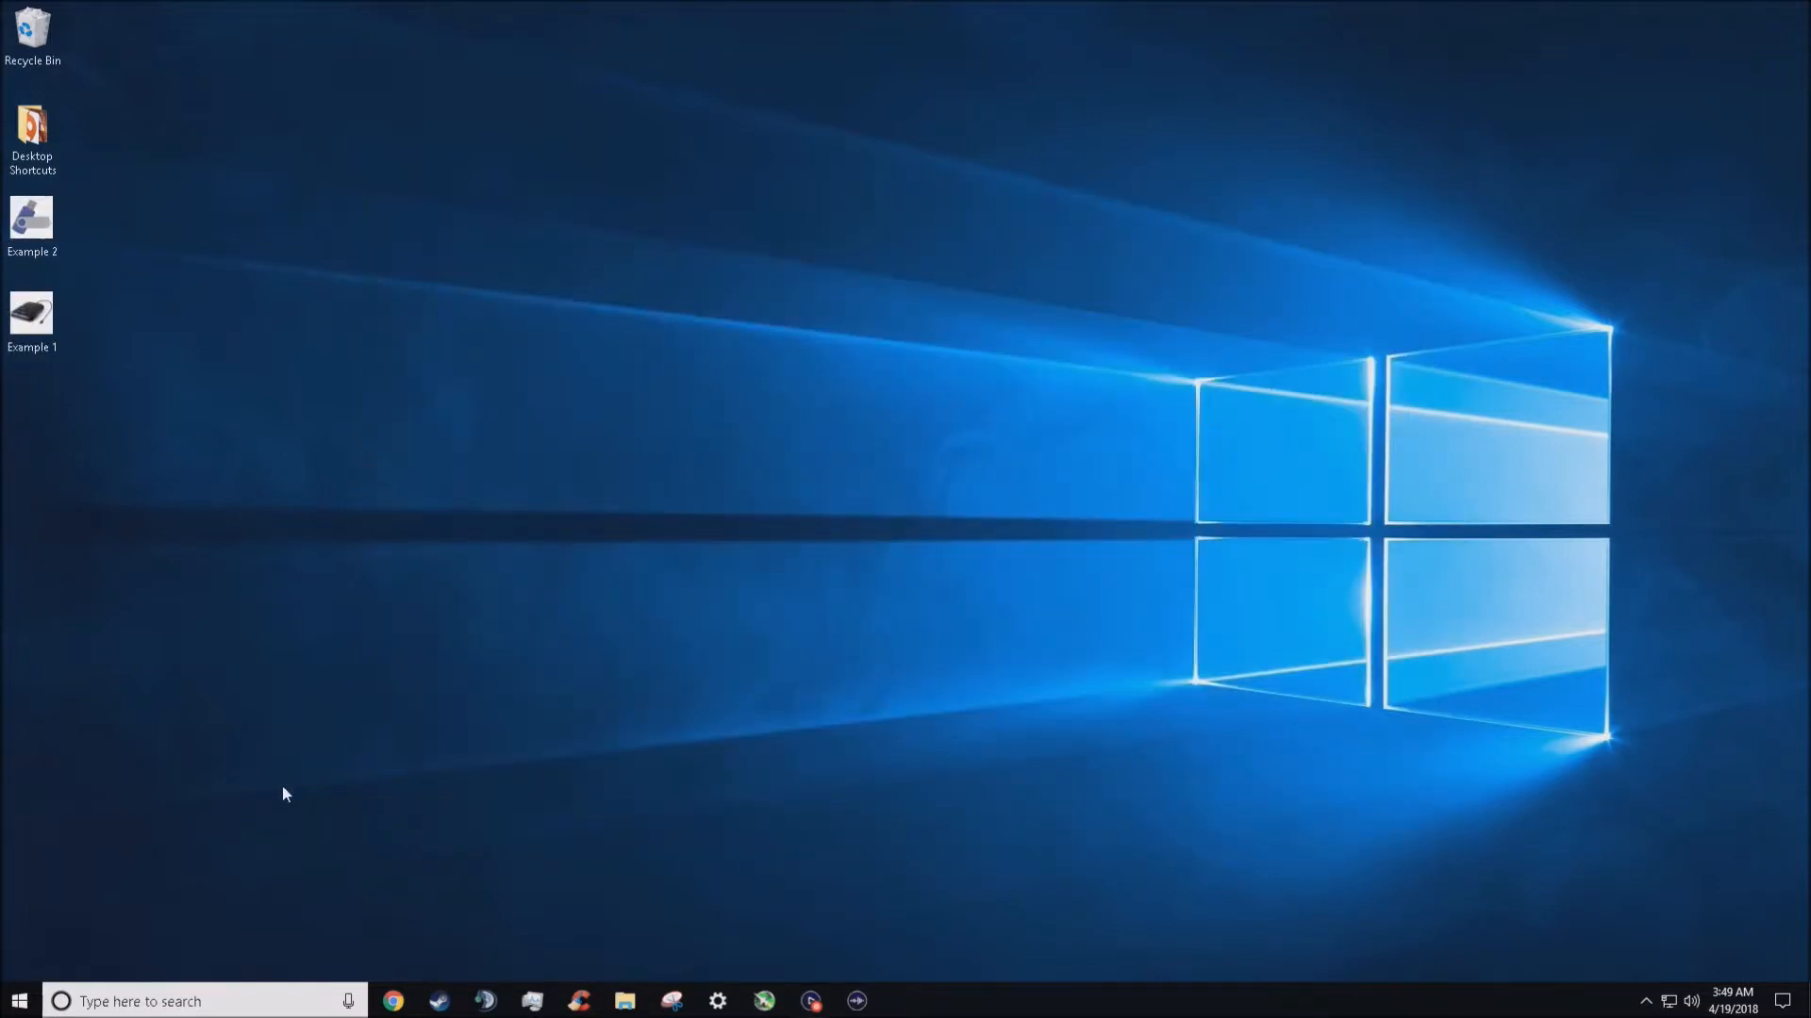
# Open the Backup page of Update & Security in Windows Settings and list the drives available for File History.
pyautogui.click(242, 1002)
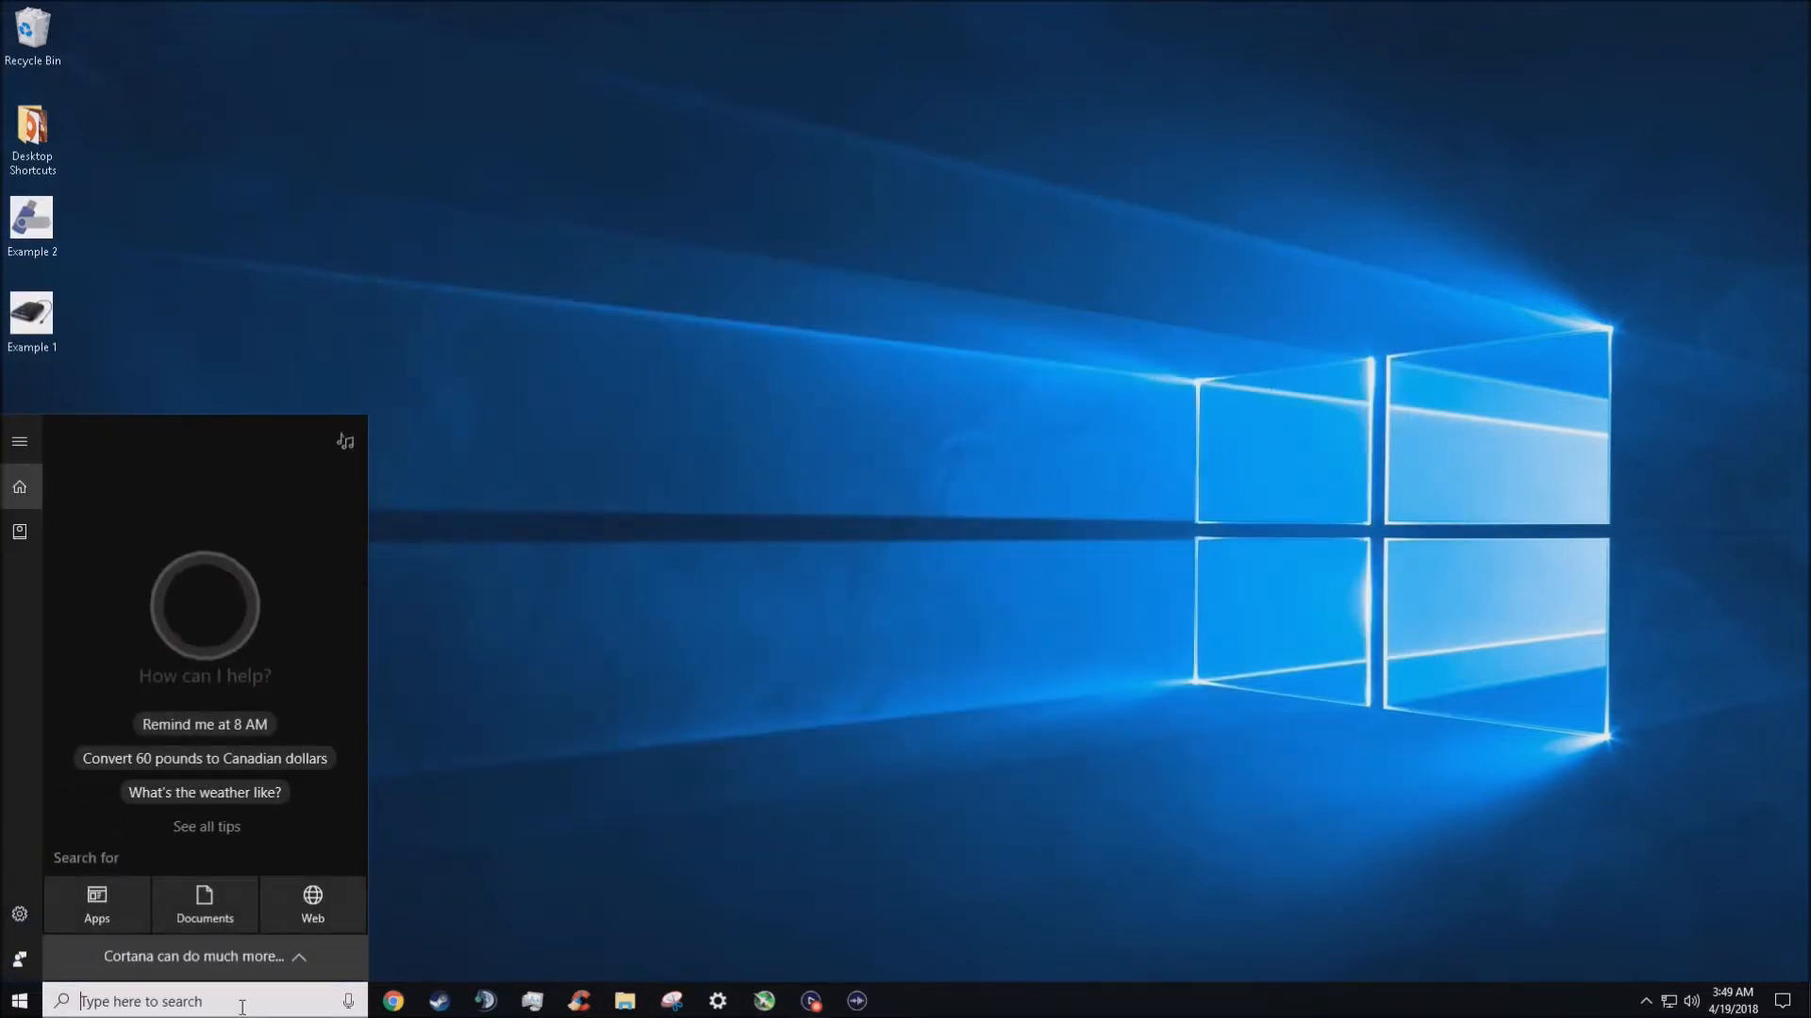
pyautogui.write('settings')
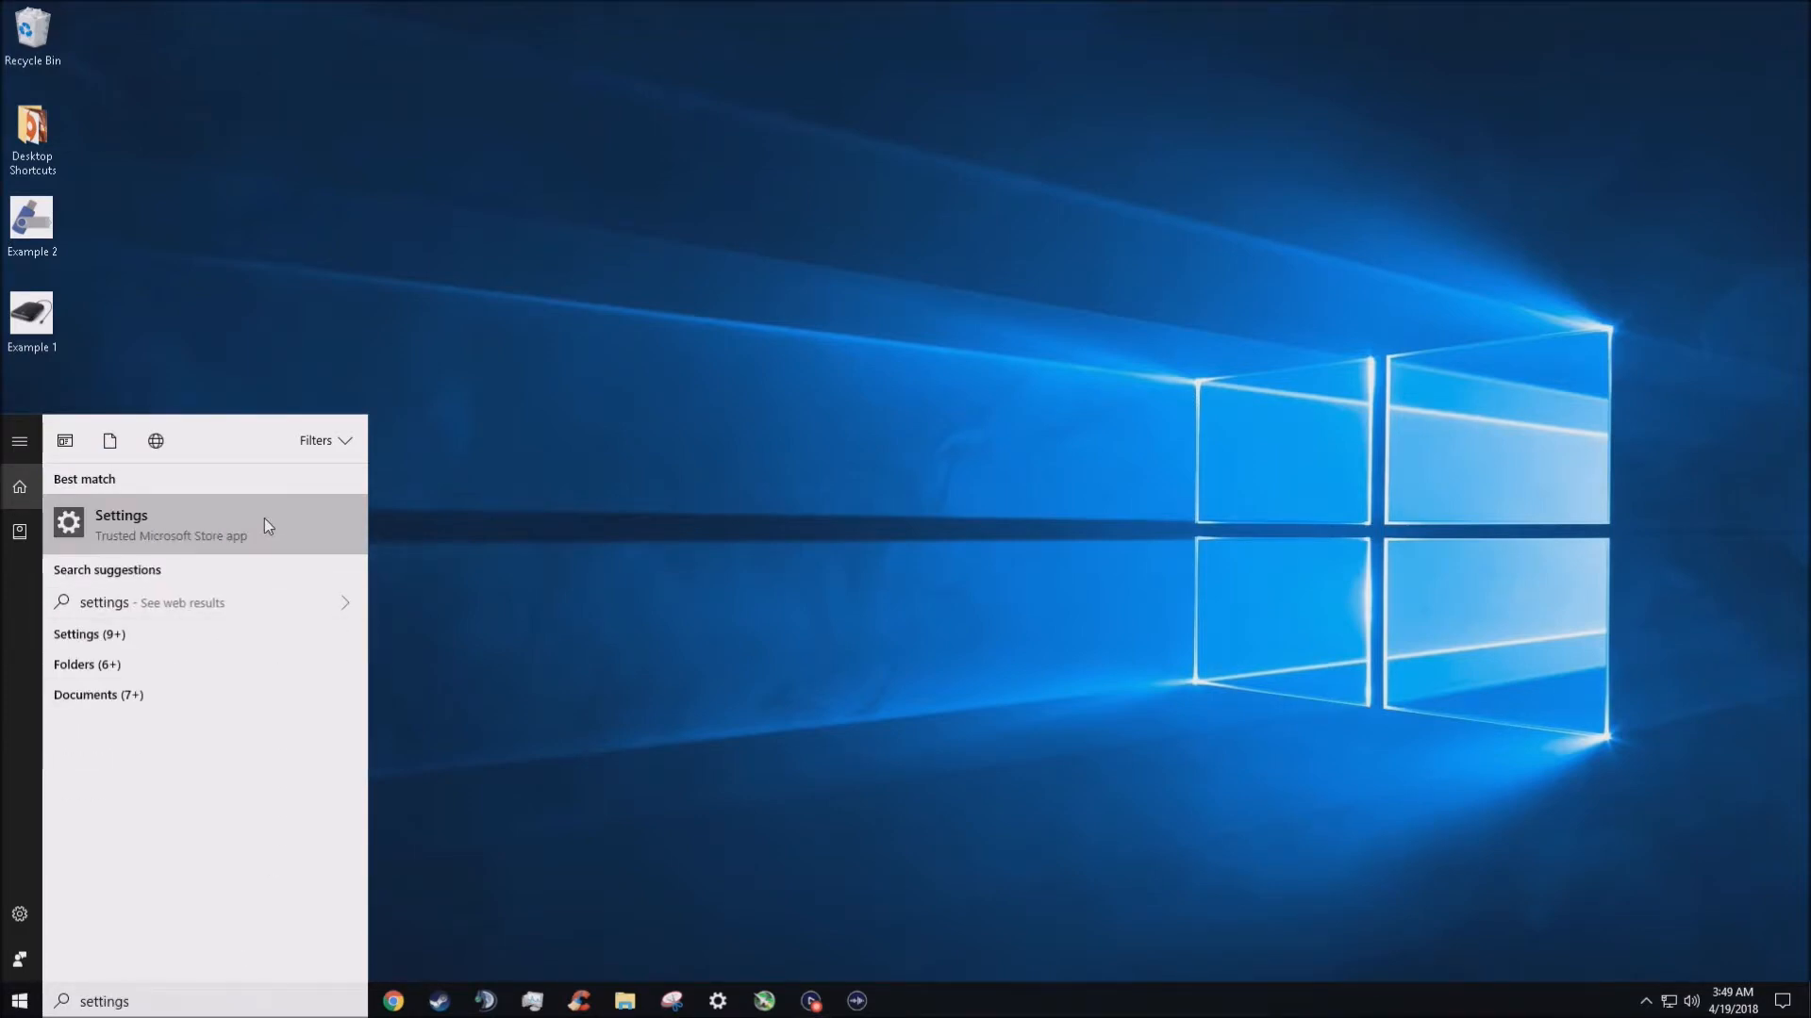
pyautogui.click(291, 517)
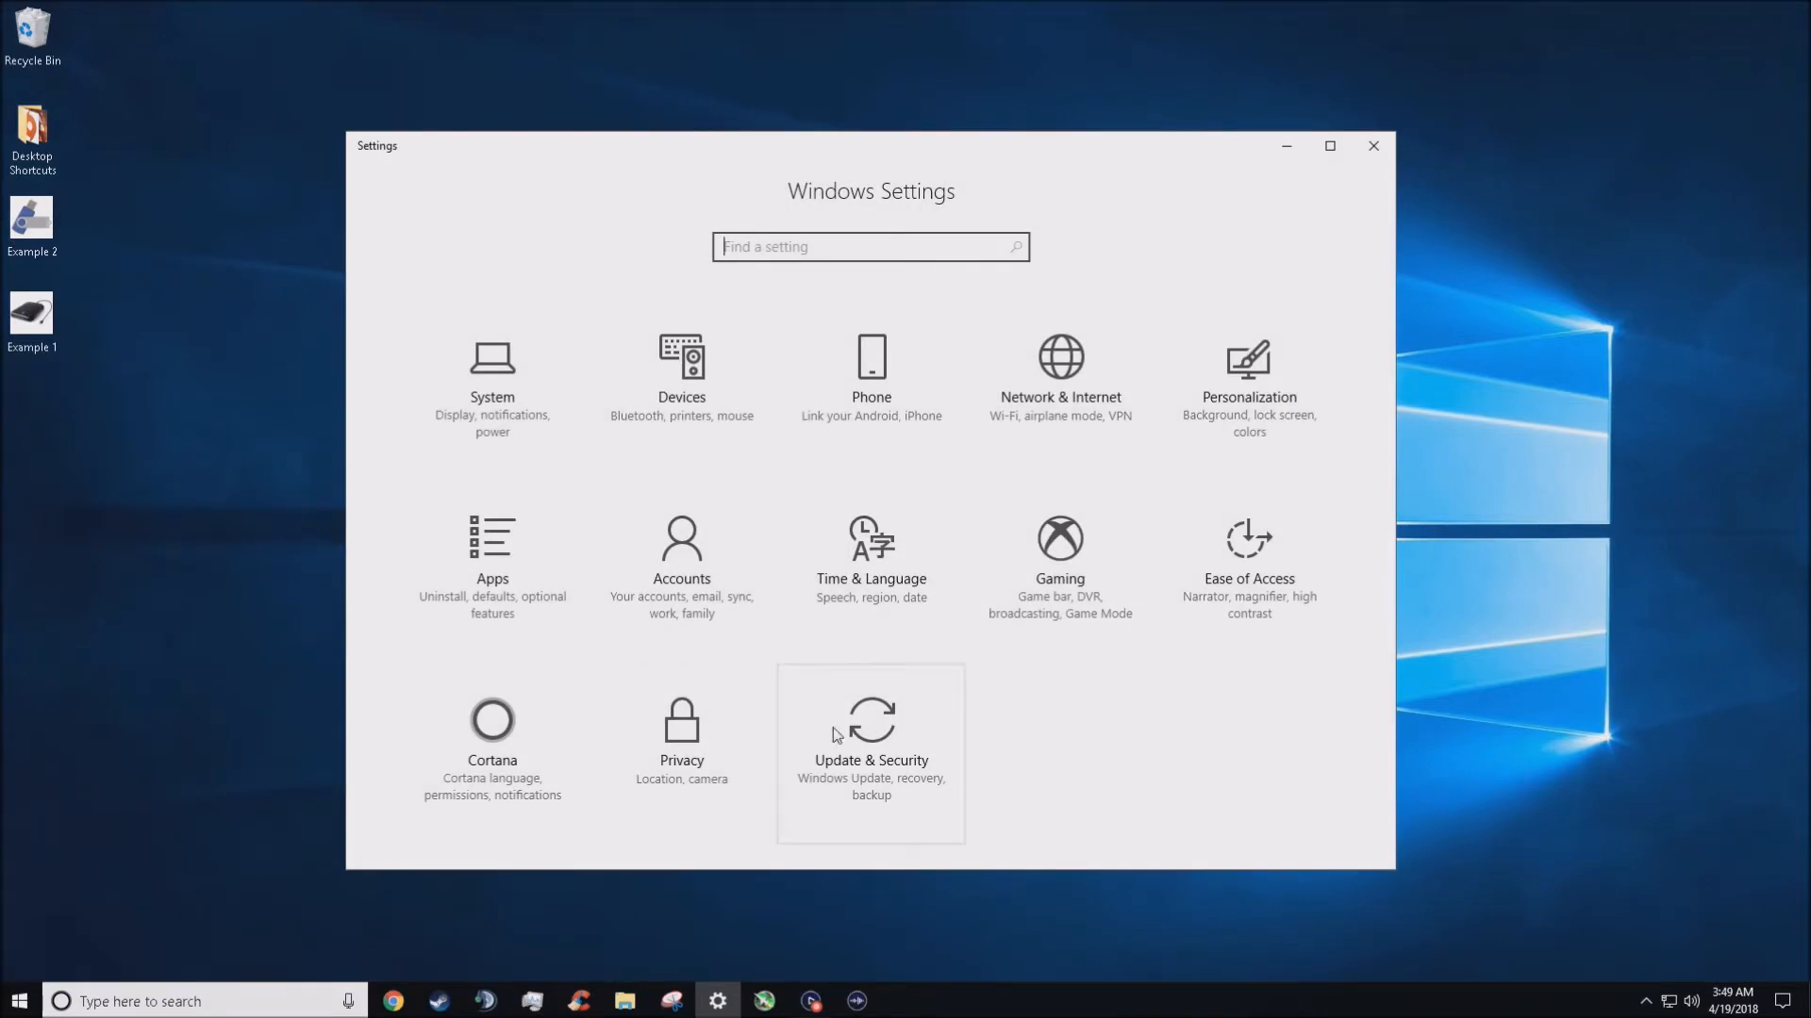
pyautogui.click(924, 728)
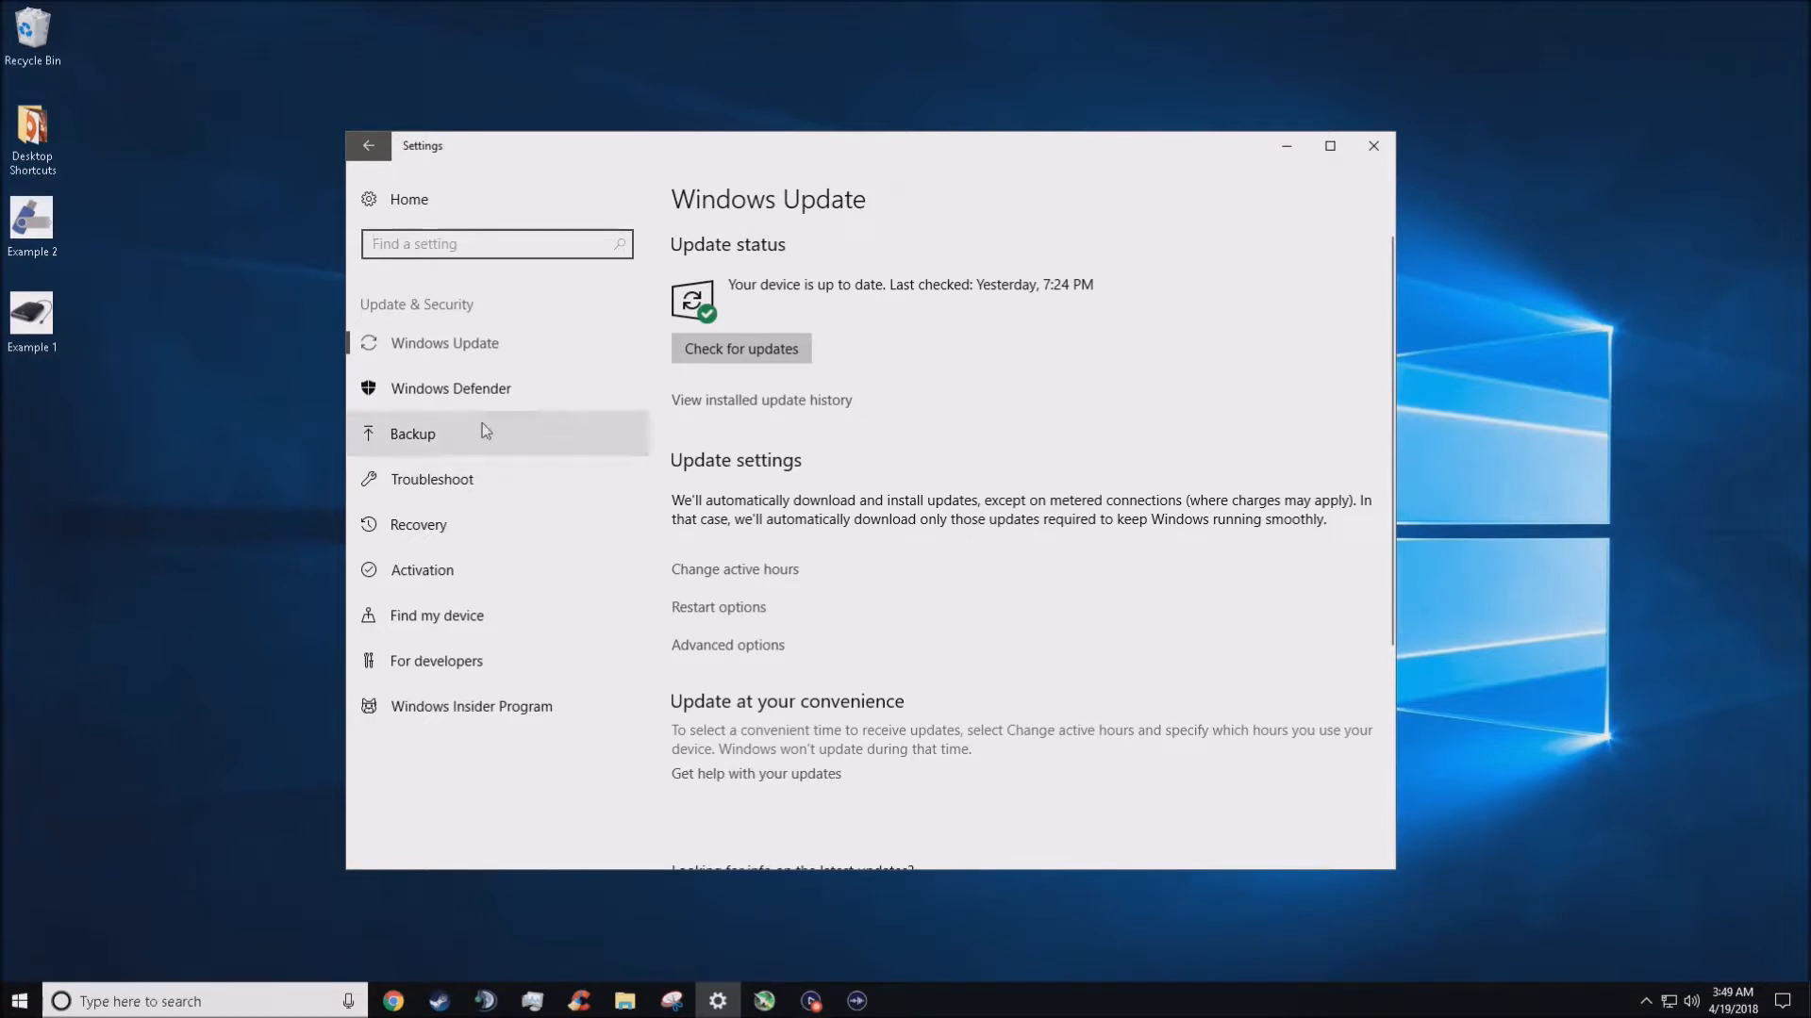
pyautogui.click(463, 438)
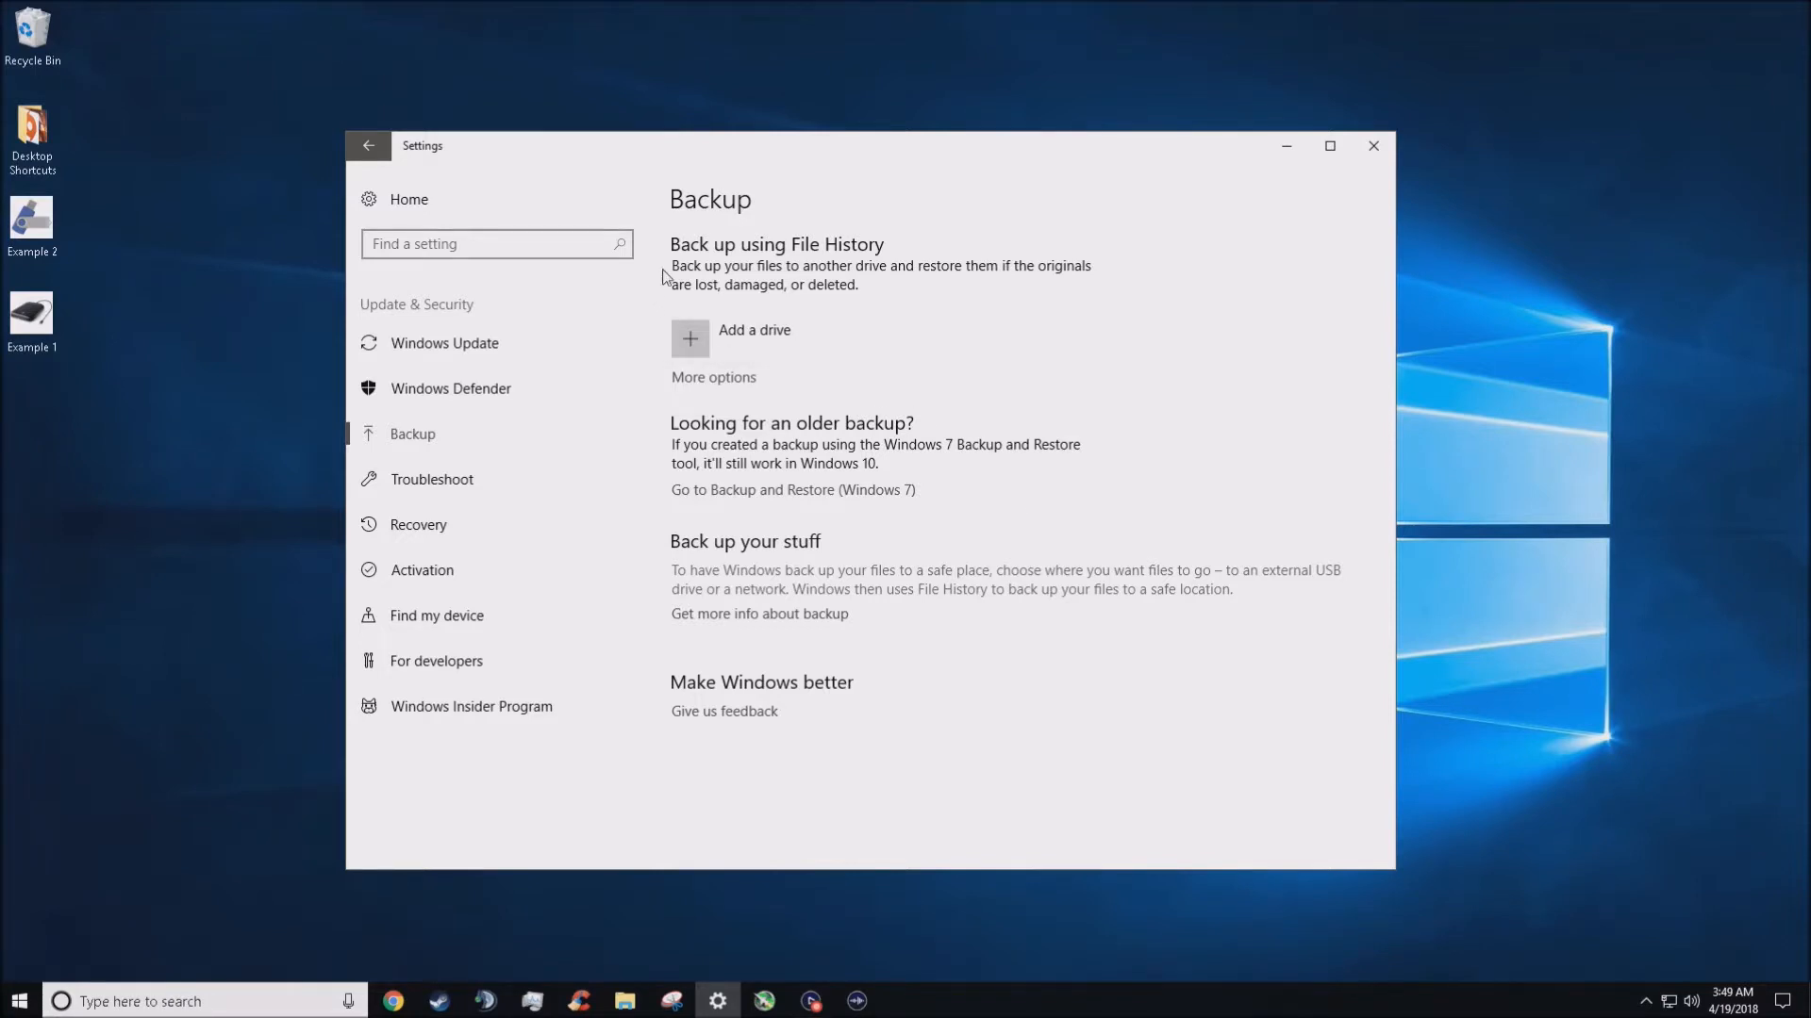
pyautogui.click(750, 357)
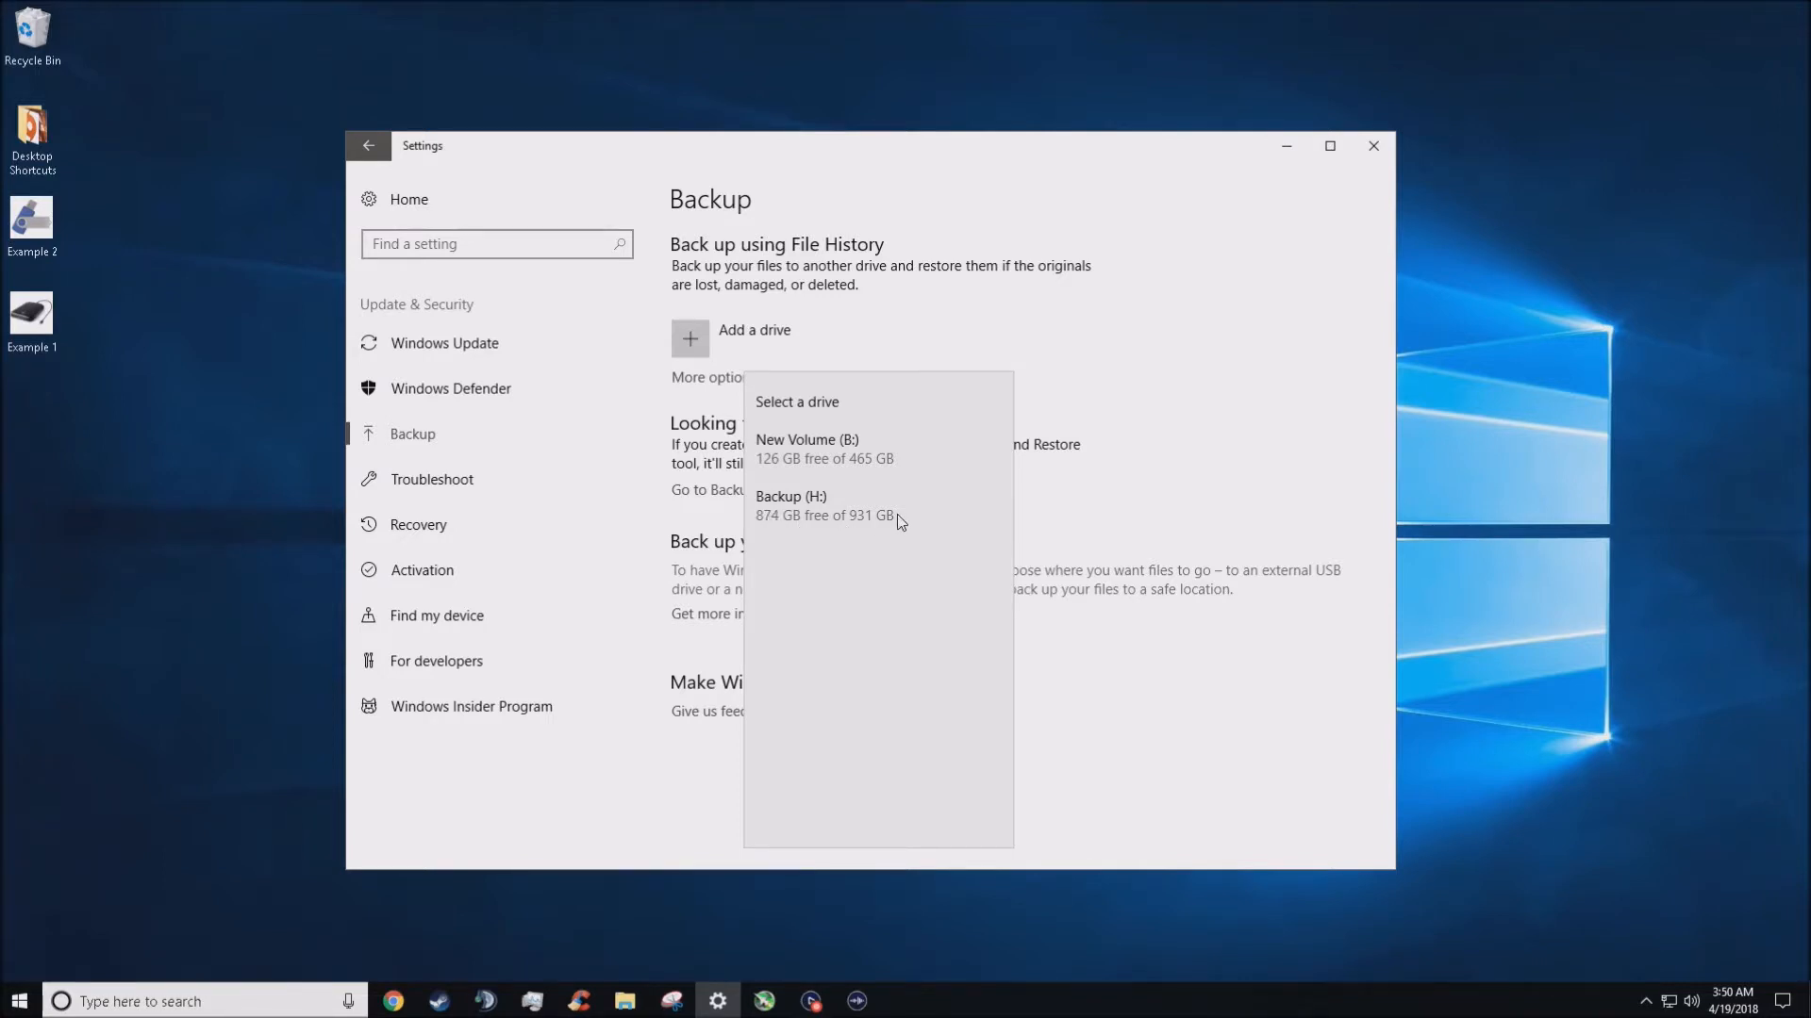
# Rename the Backup (H:) drive as New Name in File Explorer and close the window.
pyautogui.click(188, 1001)
pyautogui.write('file explo')
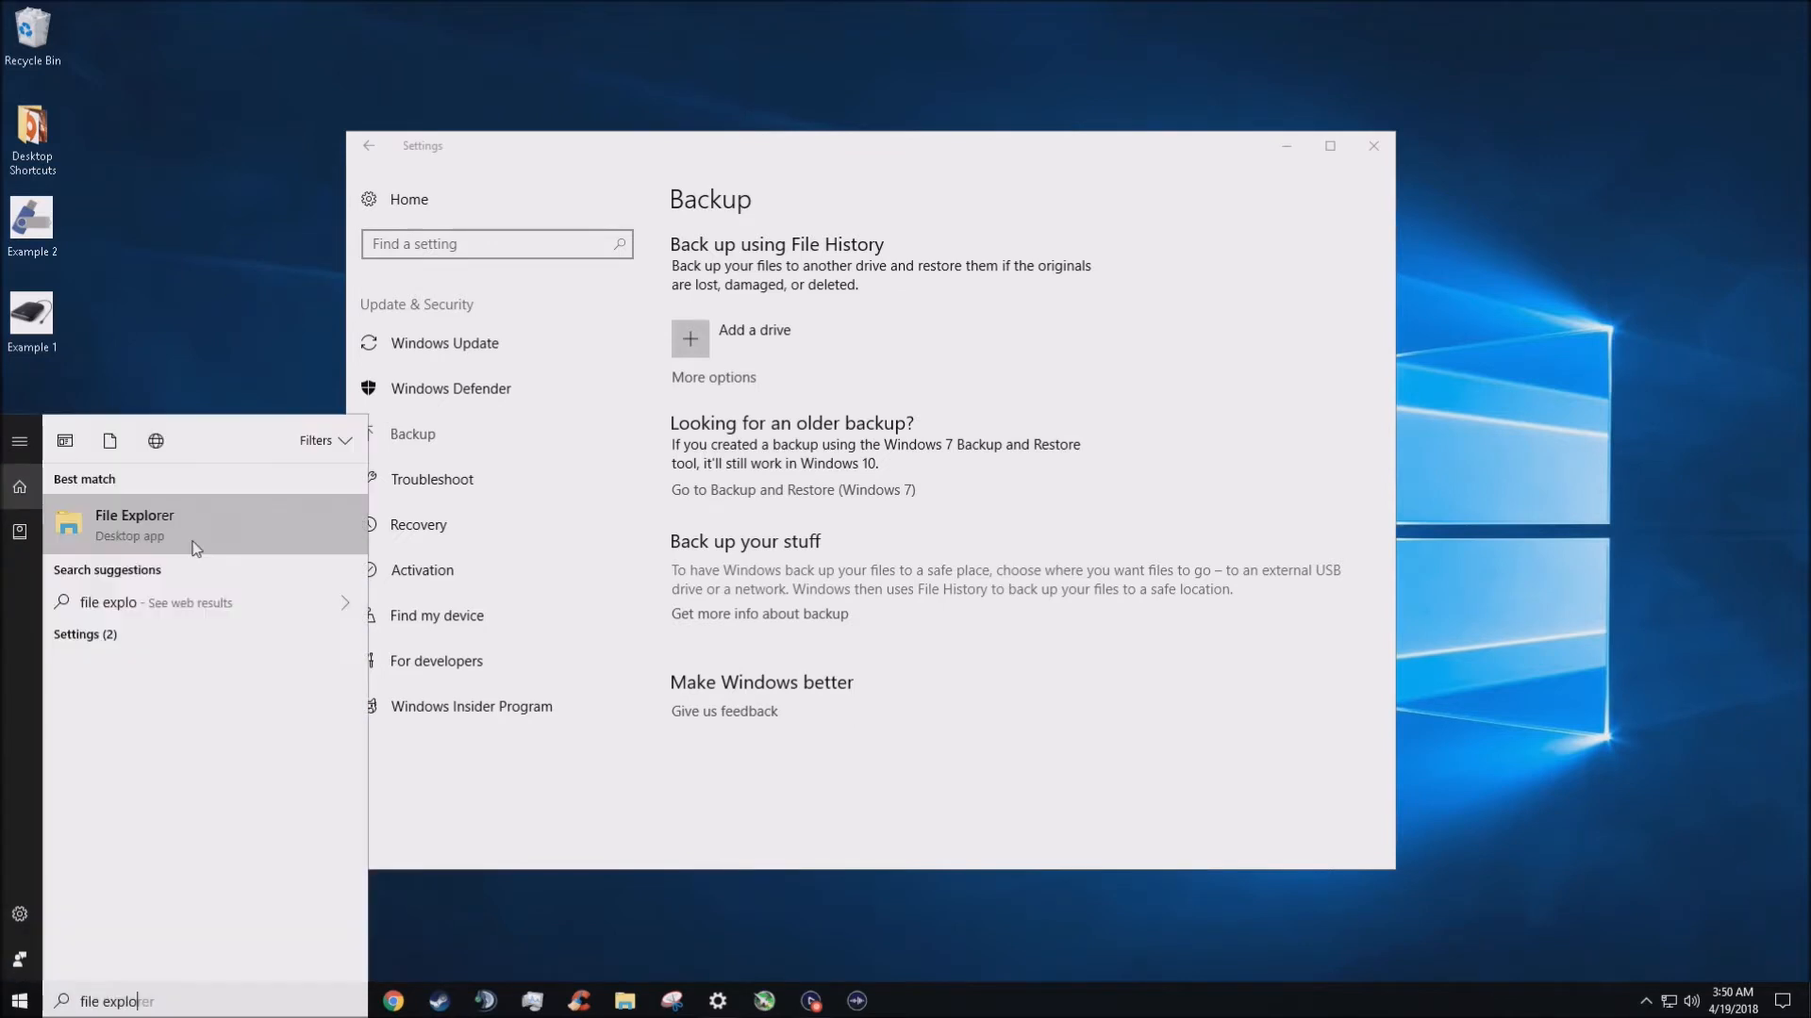
pyautogui.click(195, 548)
pyautogui.click(448, 469)
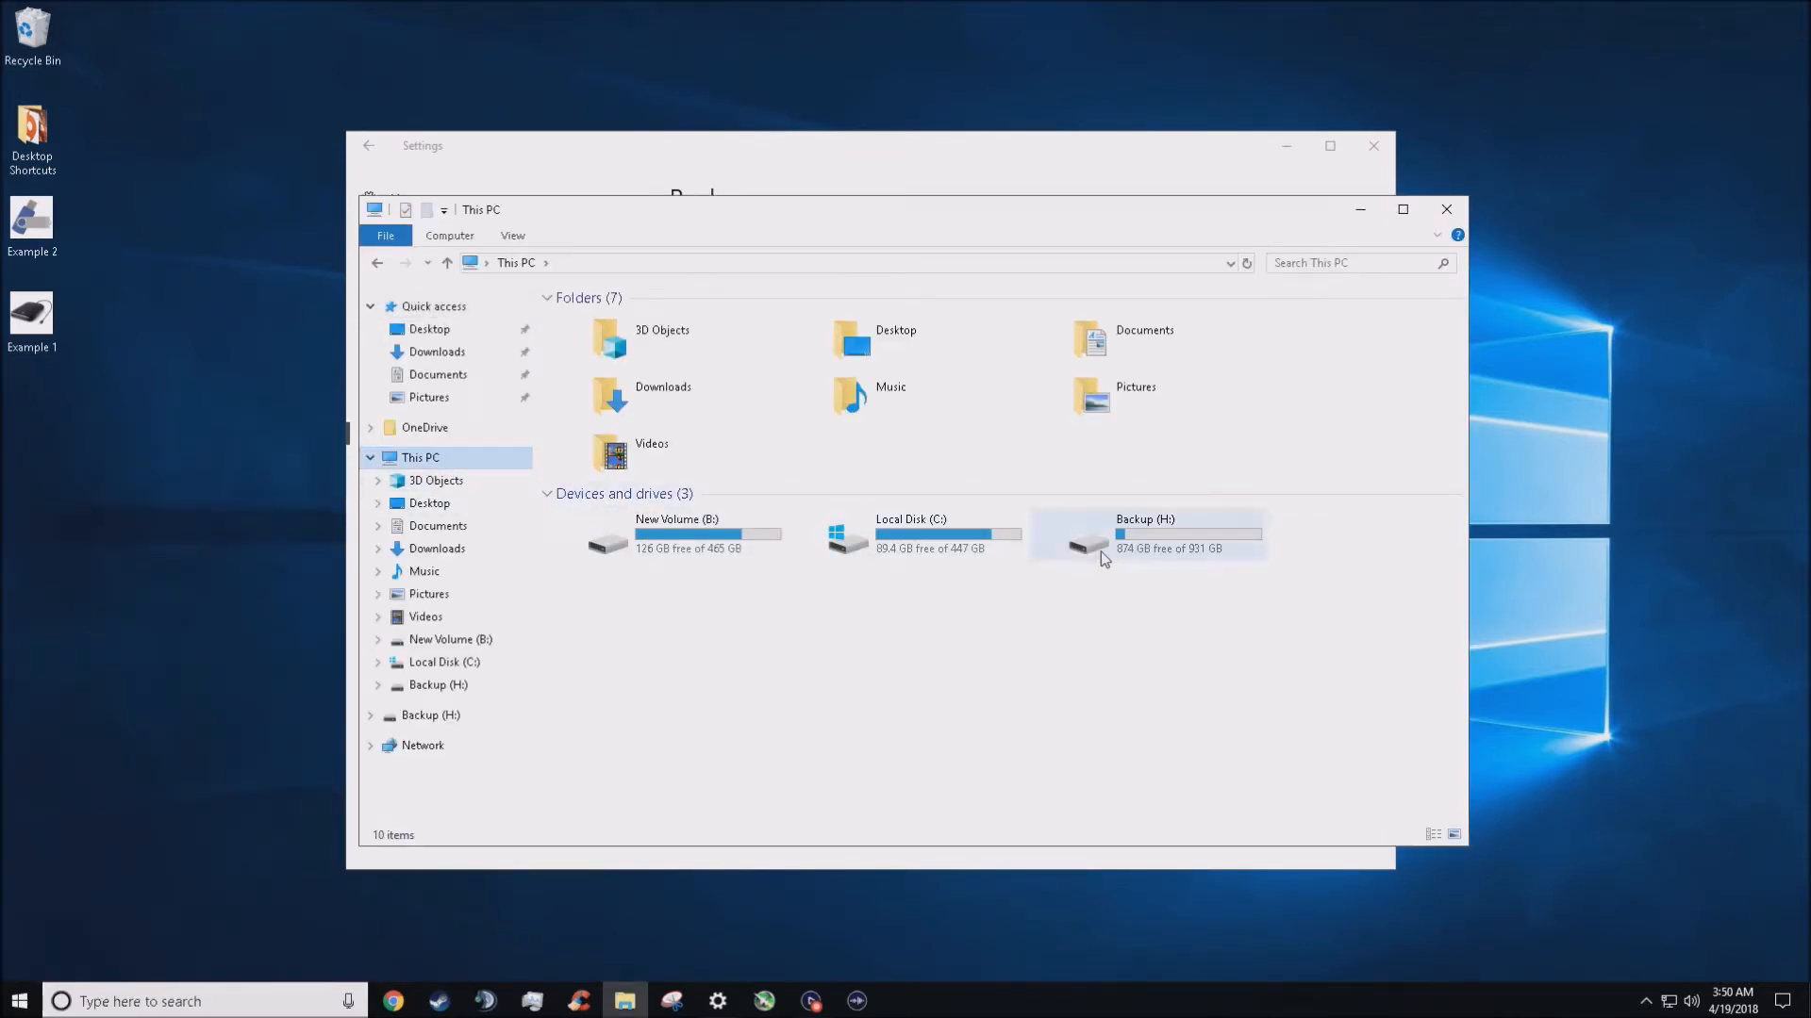
pyautogui.rightClick(1174, 540)
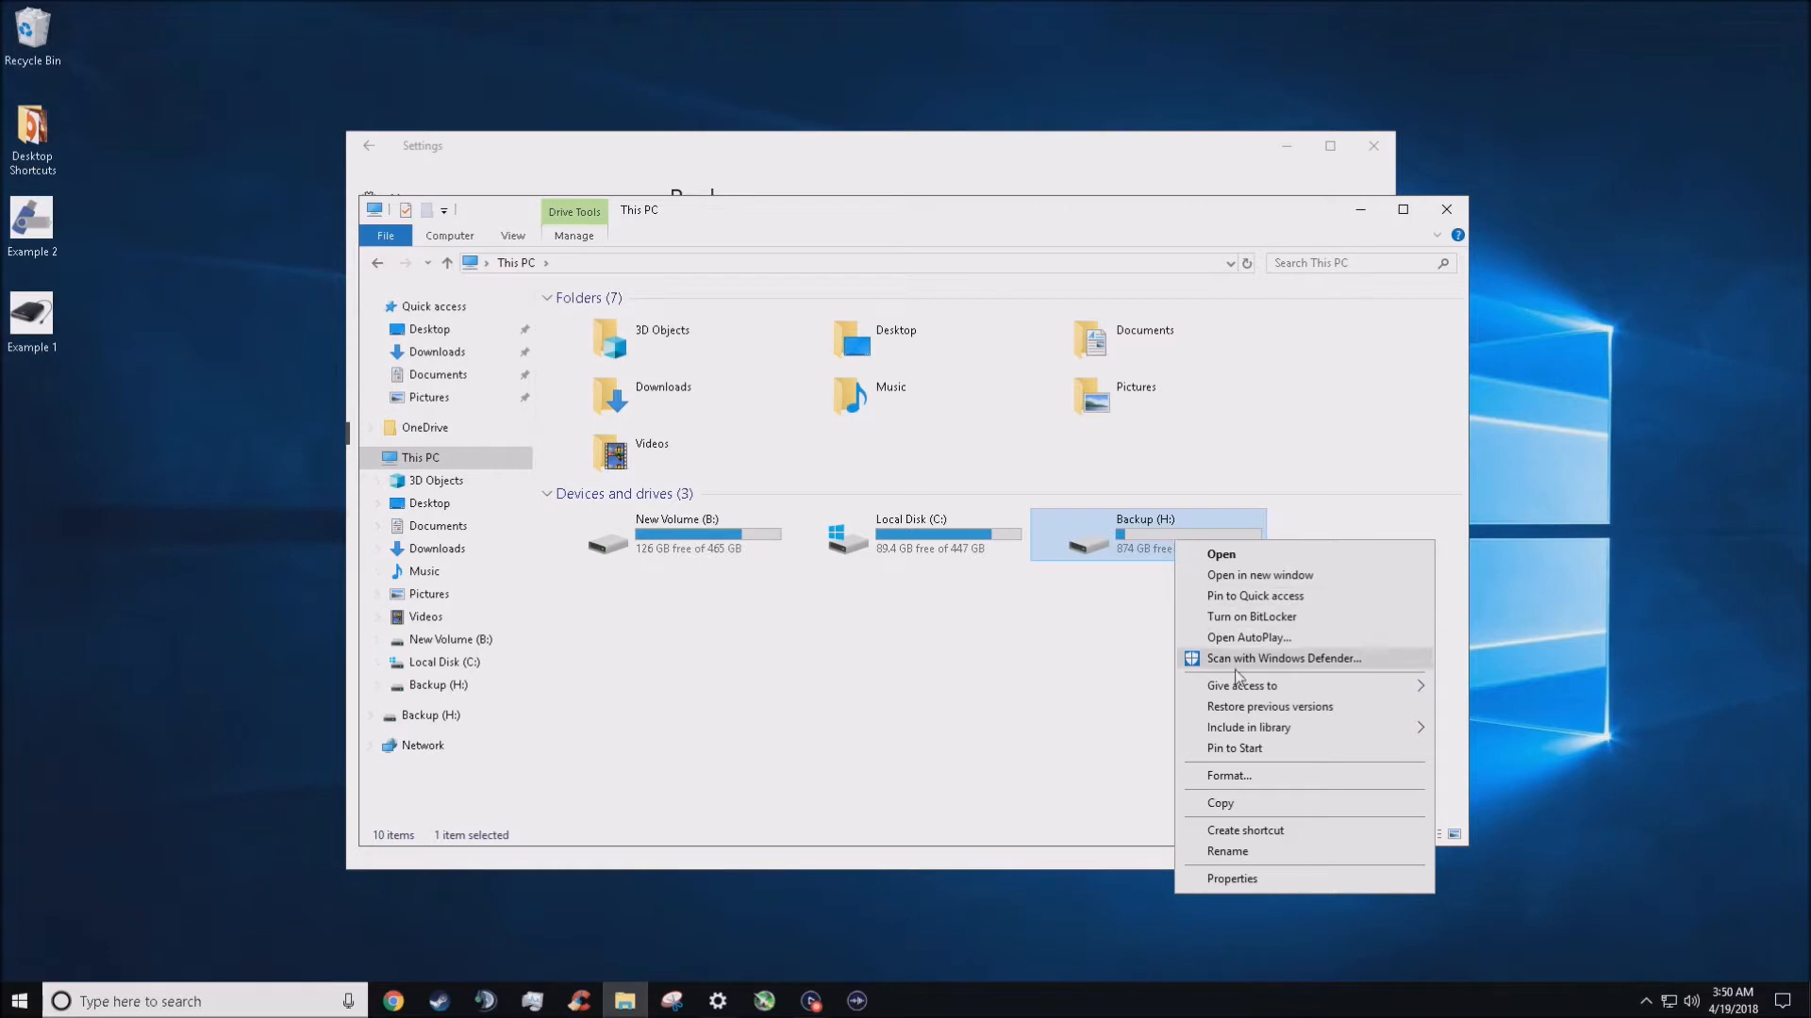
pyautogui.click(1241, 853)
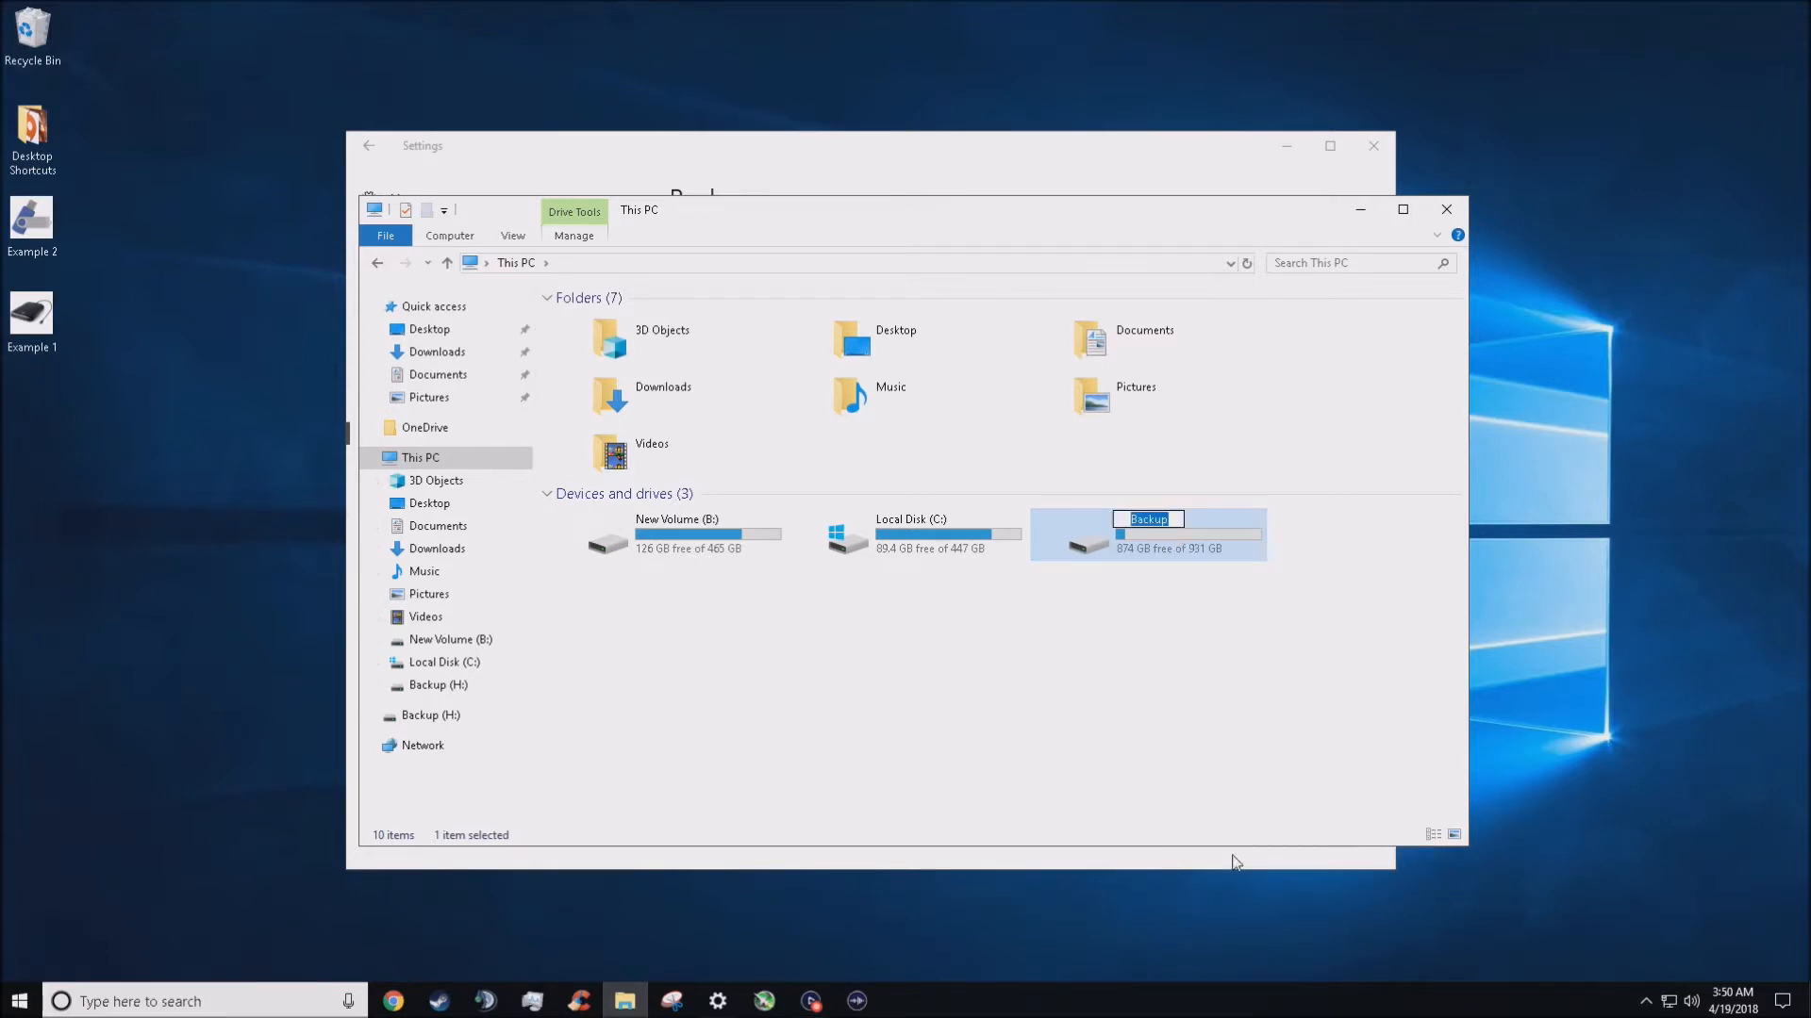
pyautogui.write('New Name')
pyautogui.press('Return')
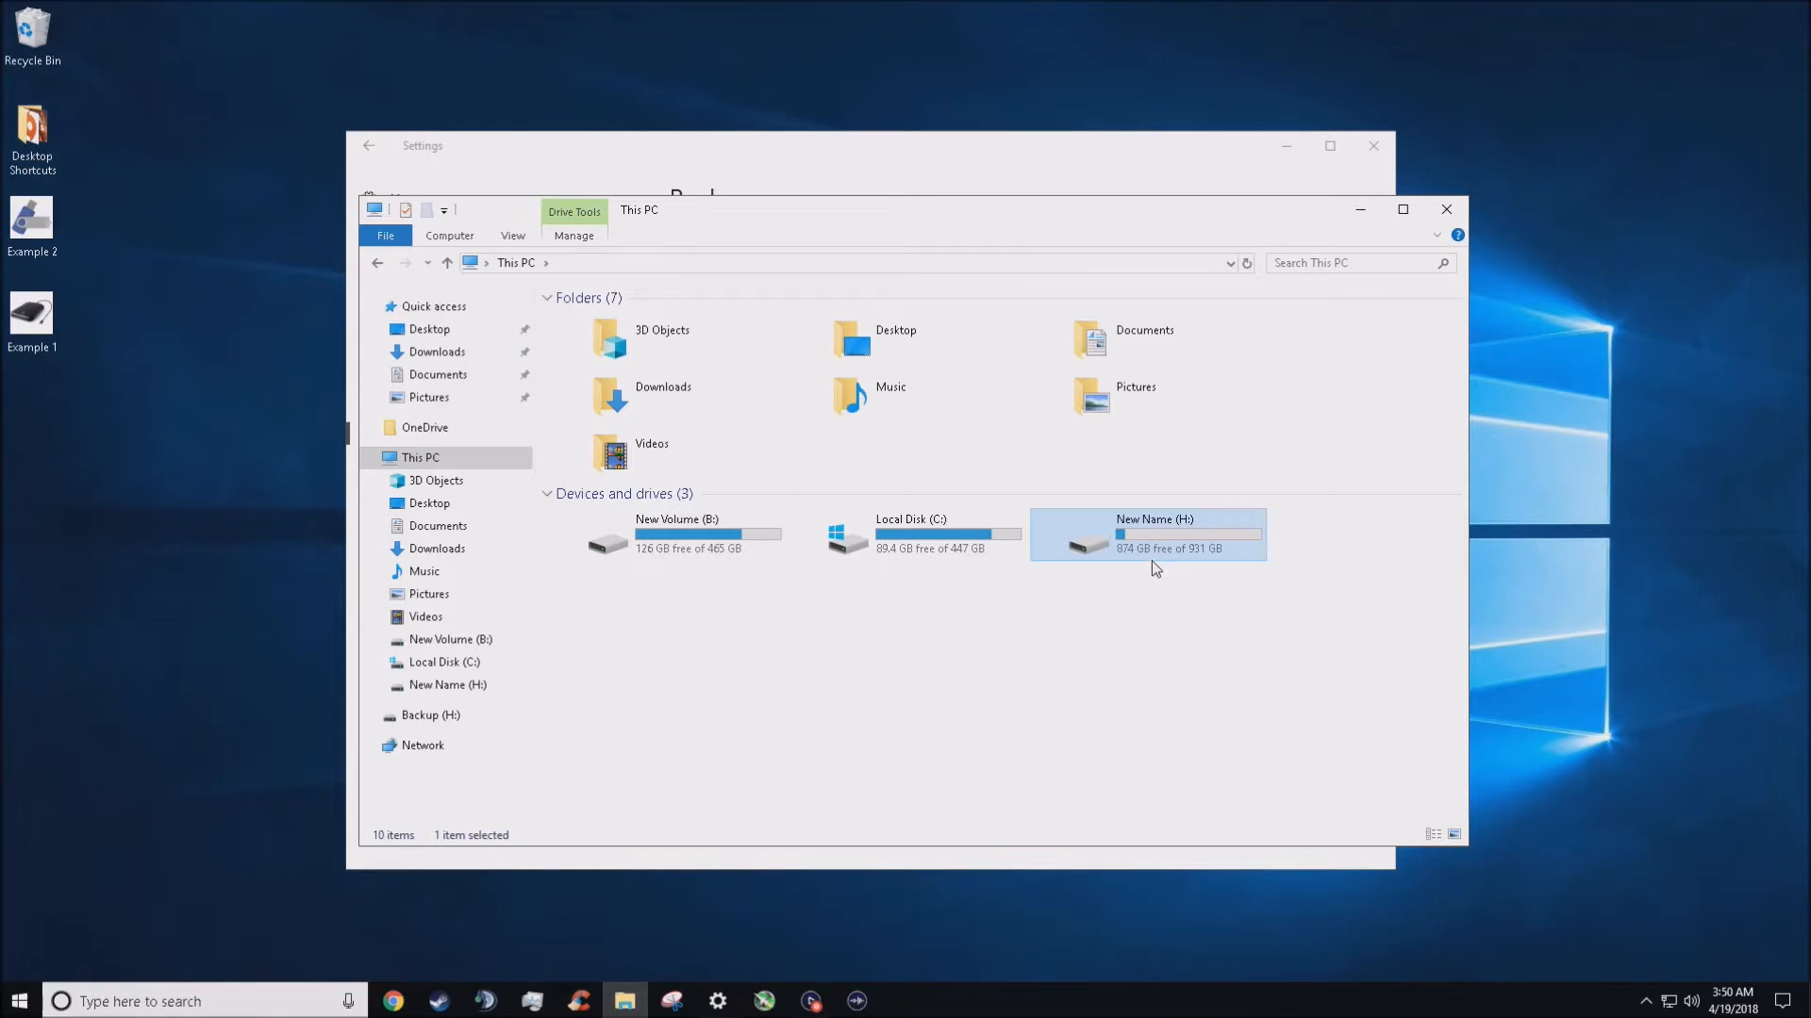
pyautogui.click(1445, 209)
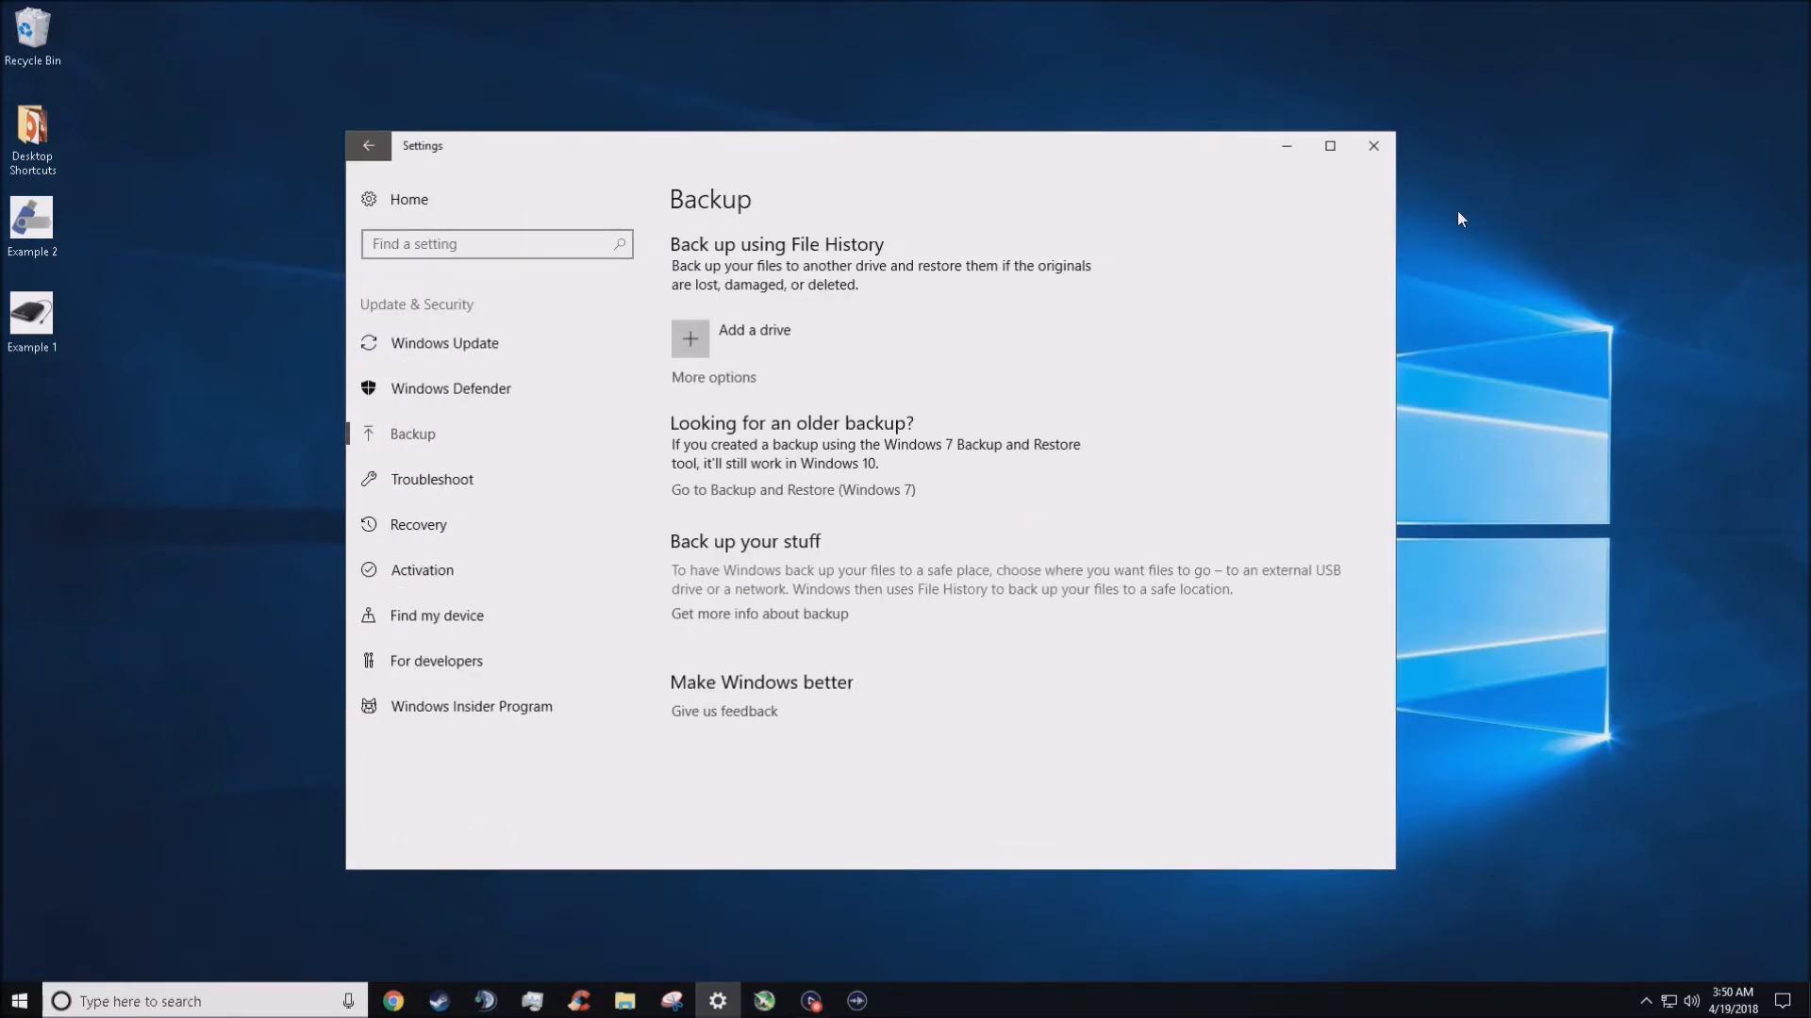
# Add the Backup (H:) drive as the File History backup destination.
pyautogui.click(738, 326)
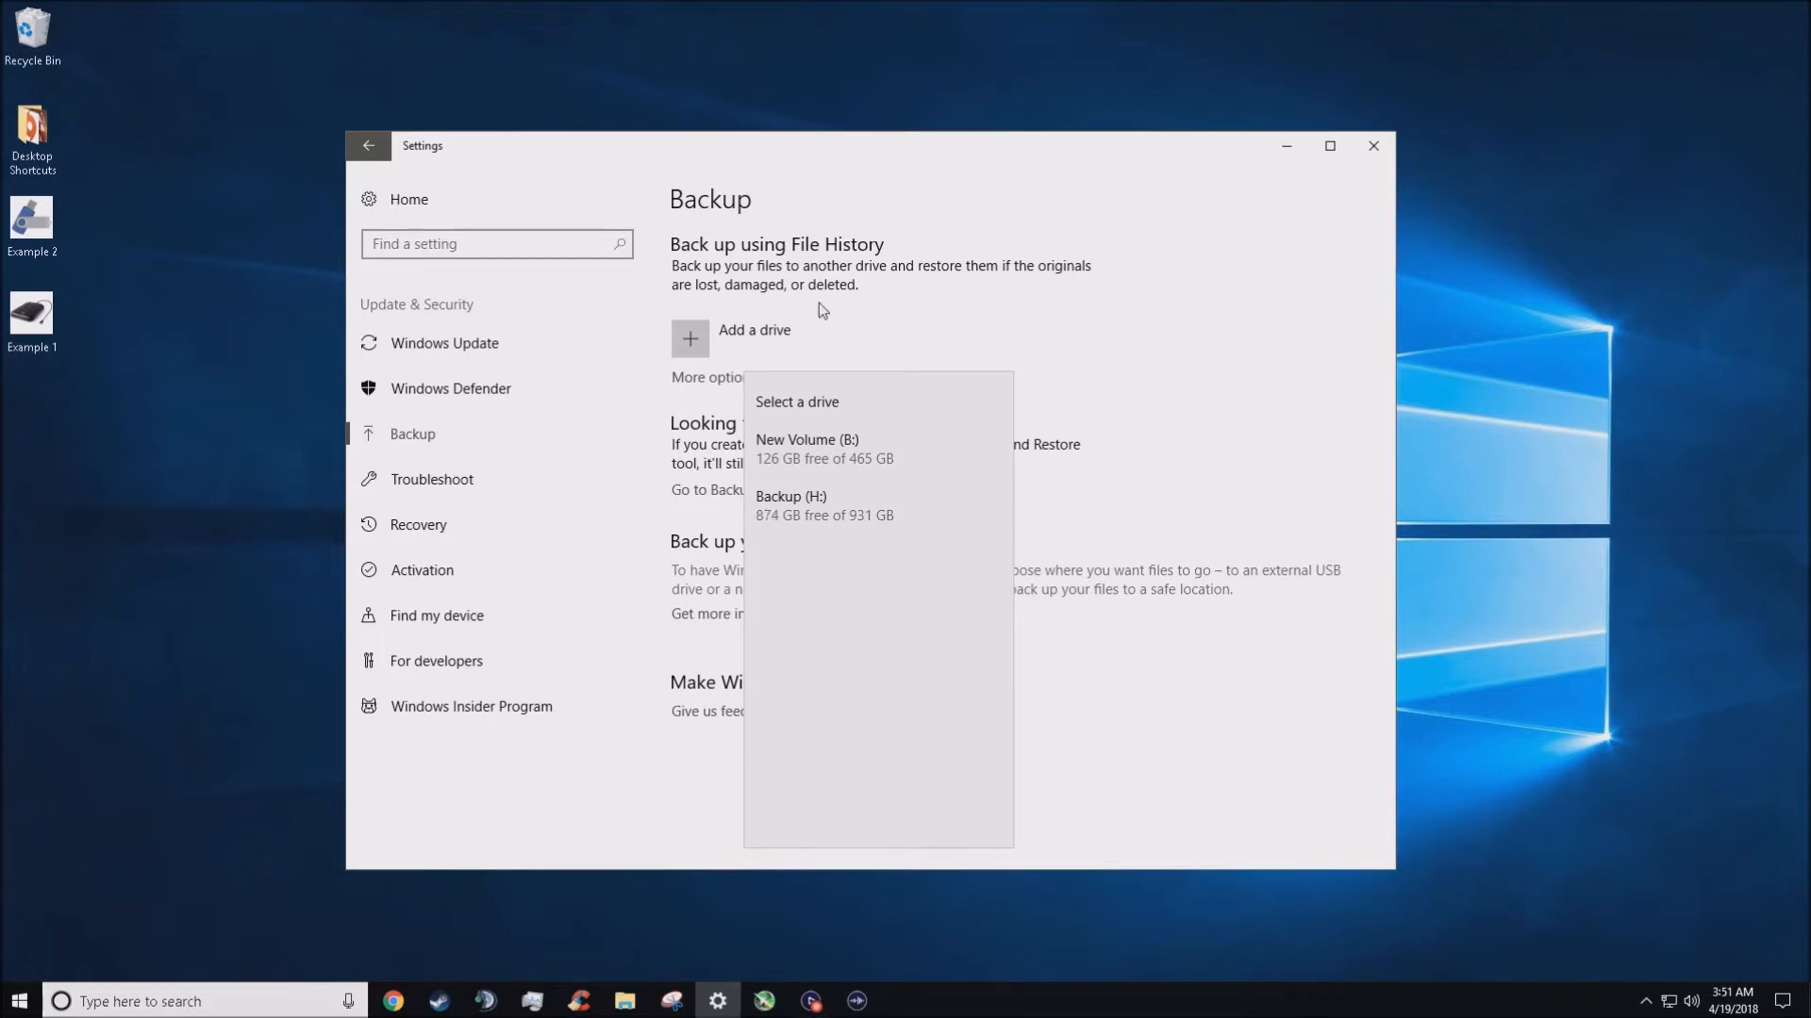
pyautogui.click(856, 247)
pyautogui.click(743, 336)
pyautogui.click(947, 515)
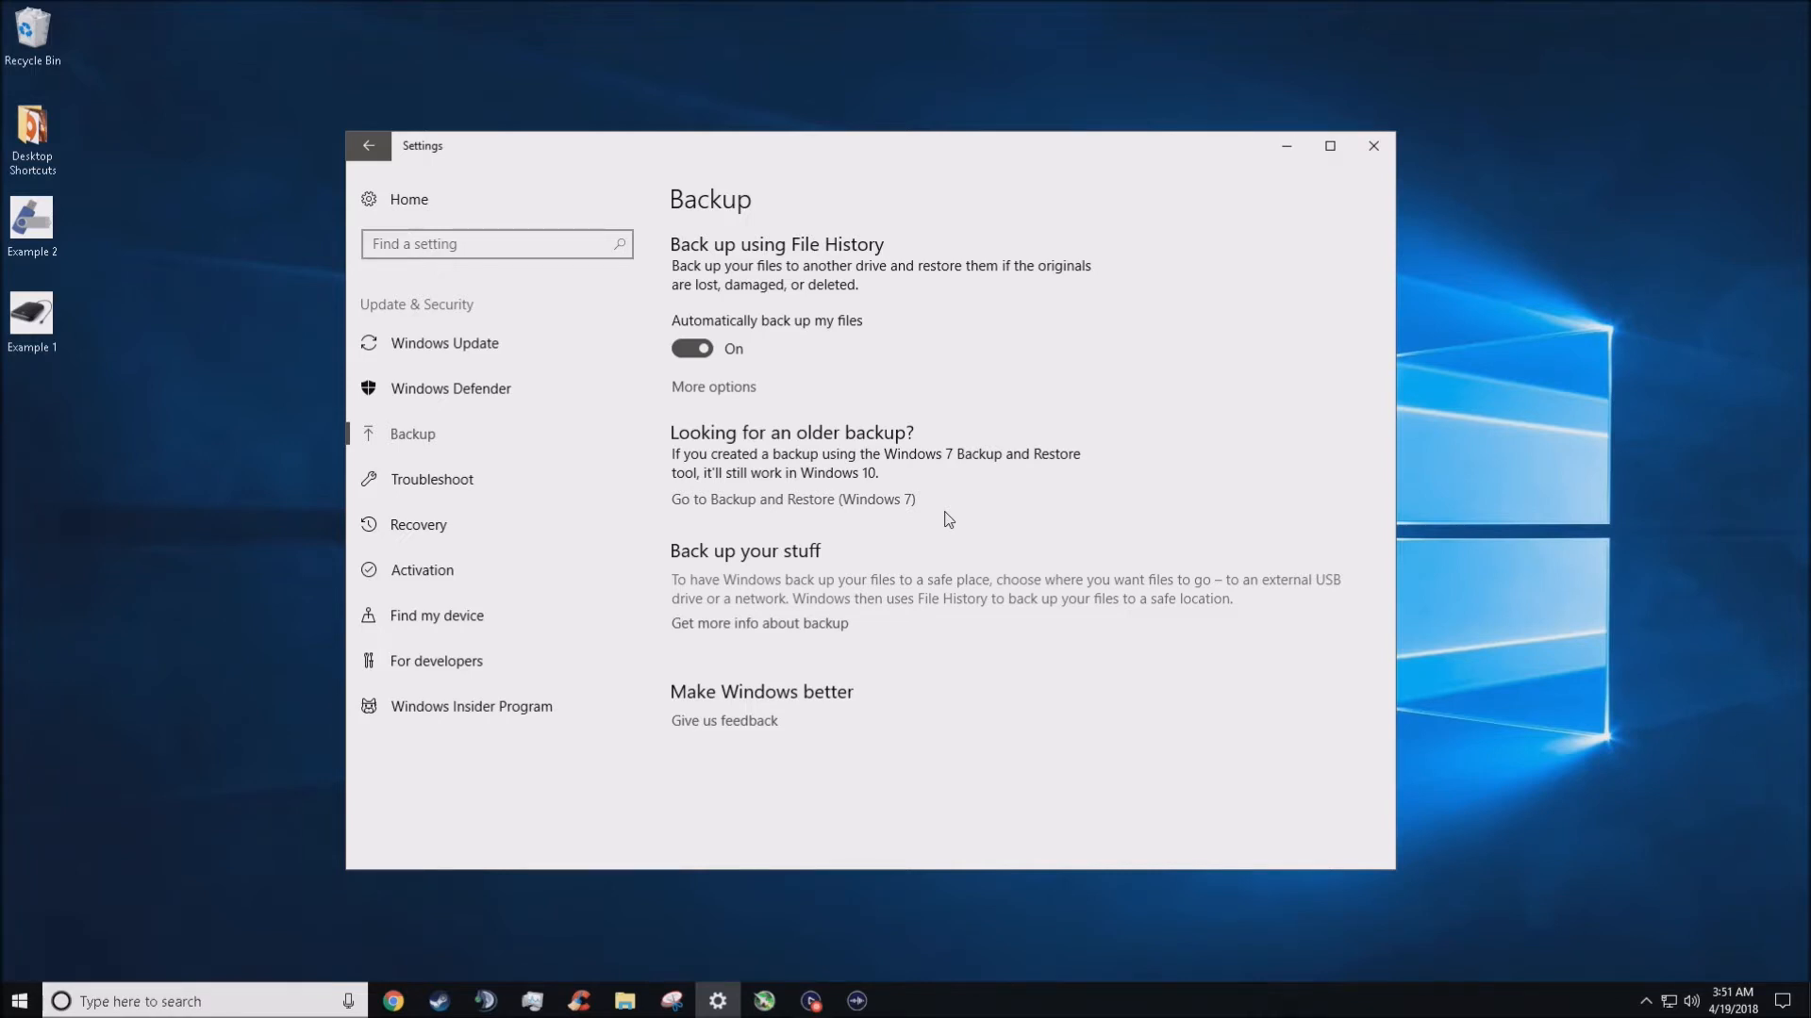
# Review the File History folders and backup interval choices in the backup options, and start a backup immediately.
pyautogui.click(747, 397)
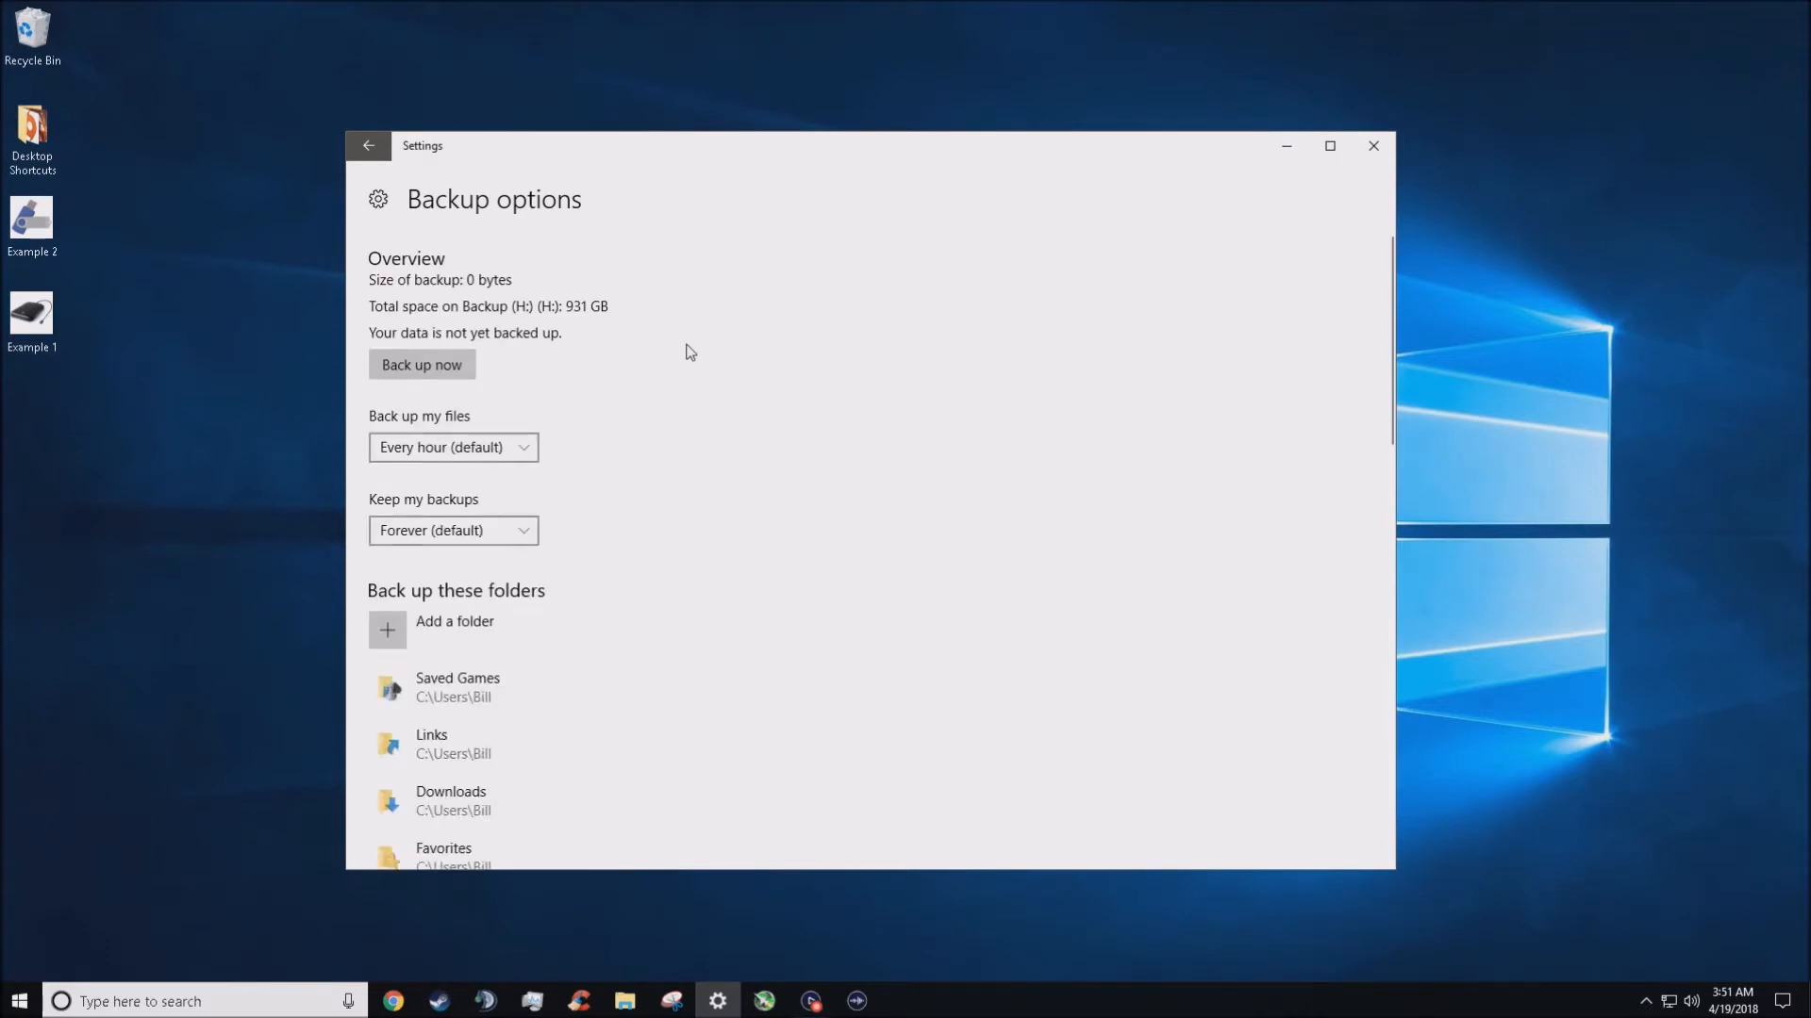
pyautogui.scroll(-15, 688, 352)
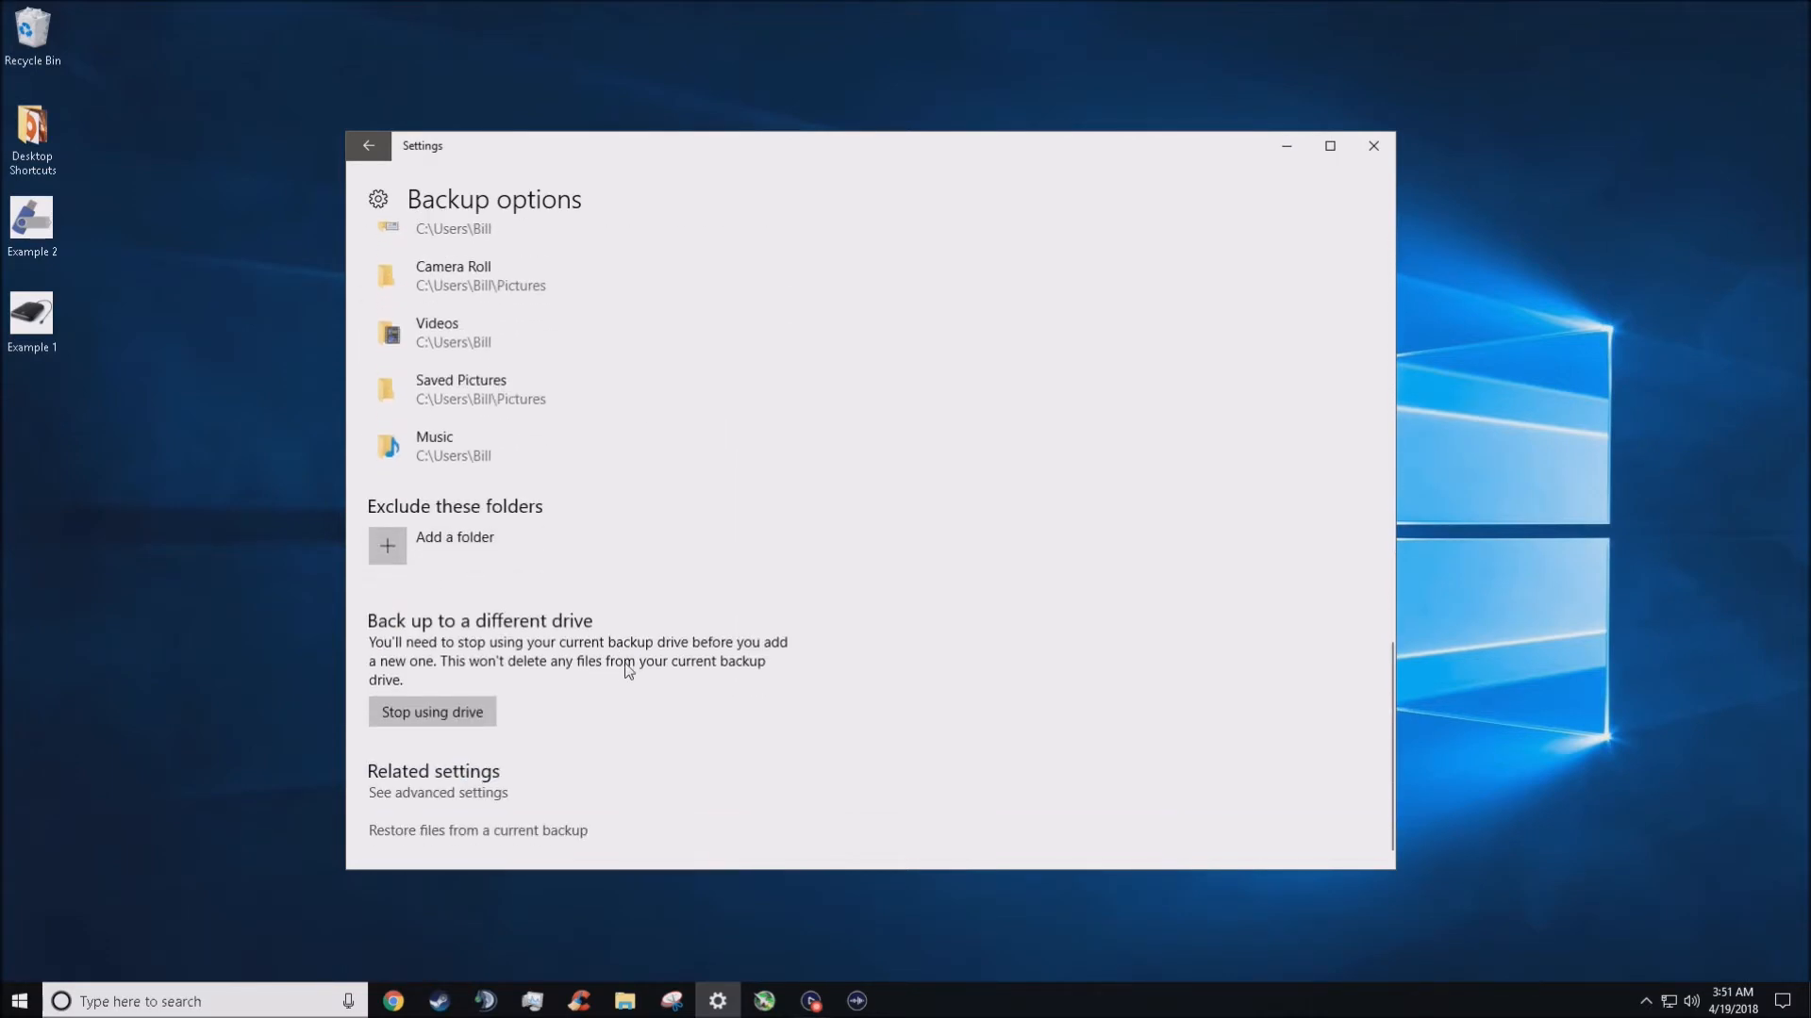
pyautogui.scroll(15, 628, 668)
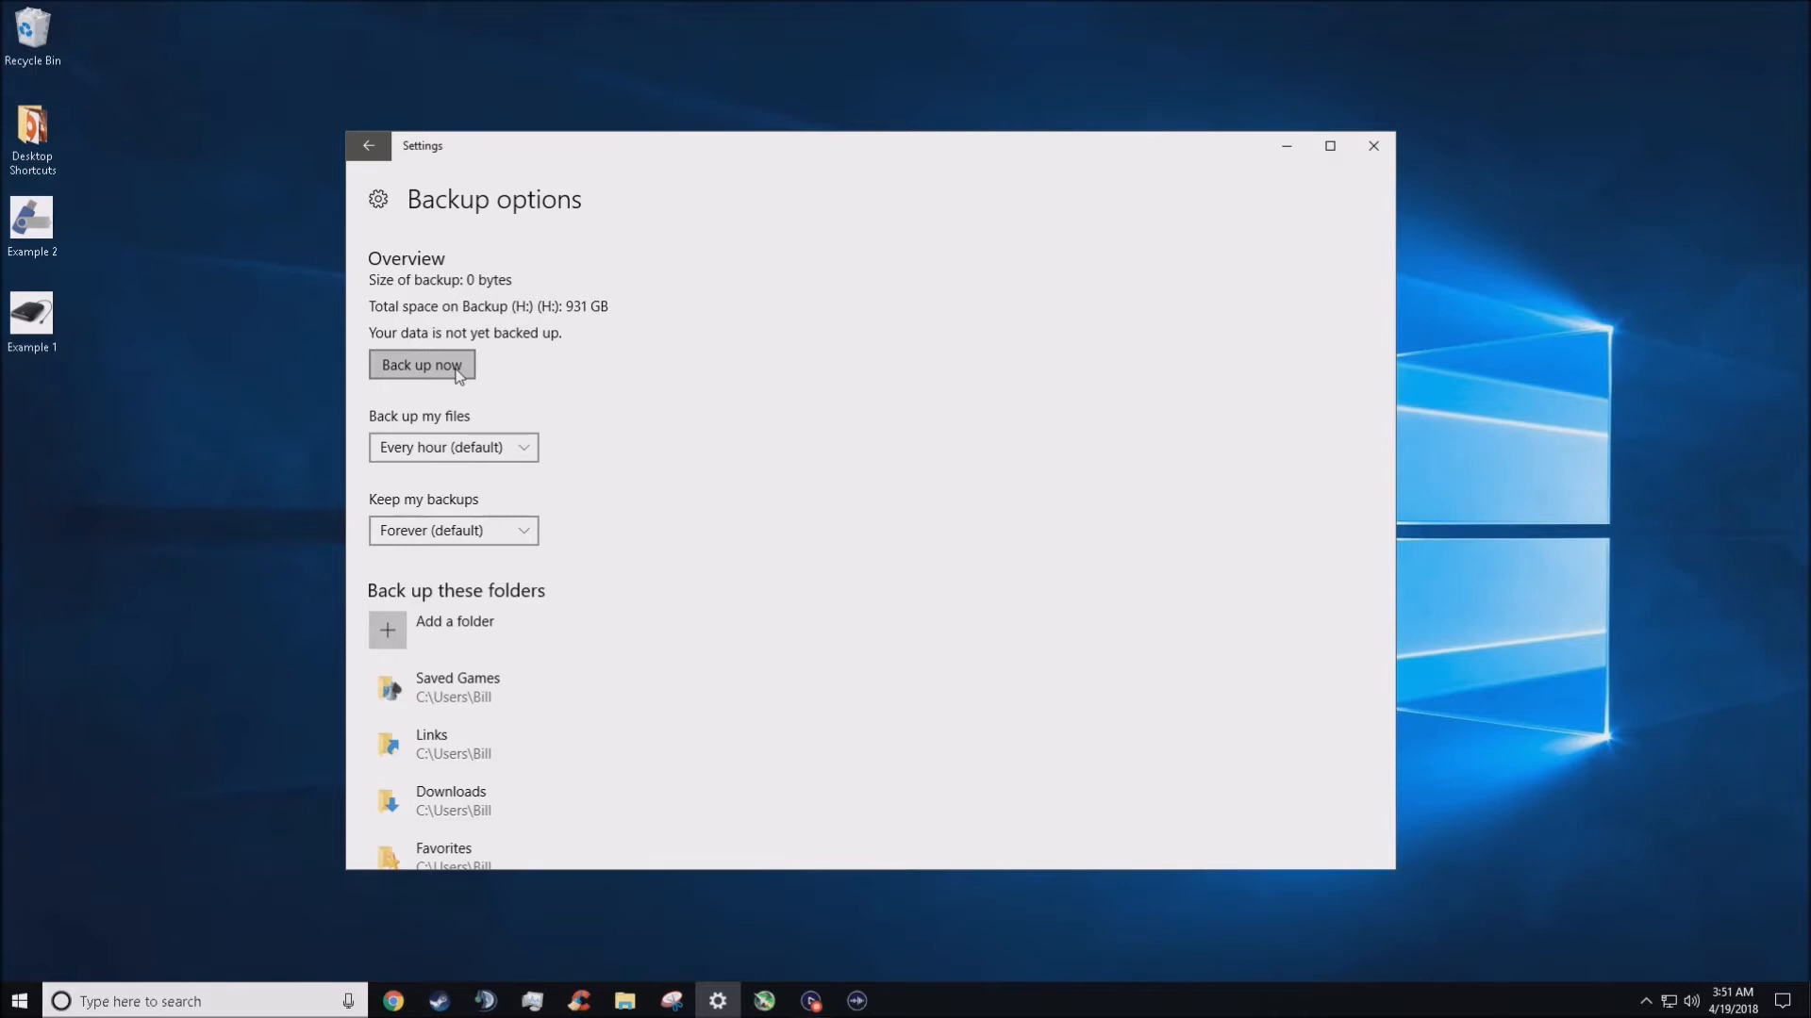
pyautogui.click(481, 448)
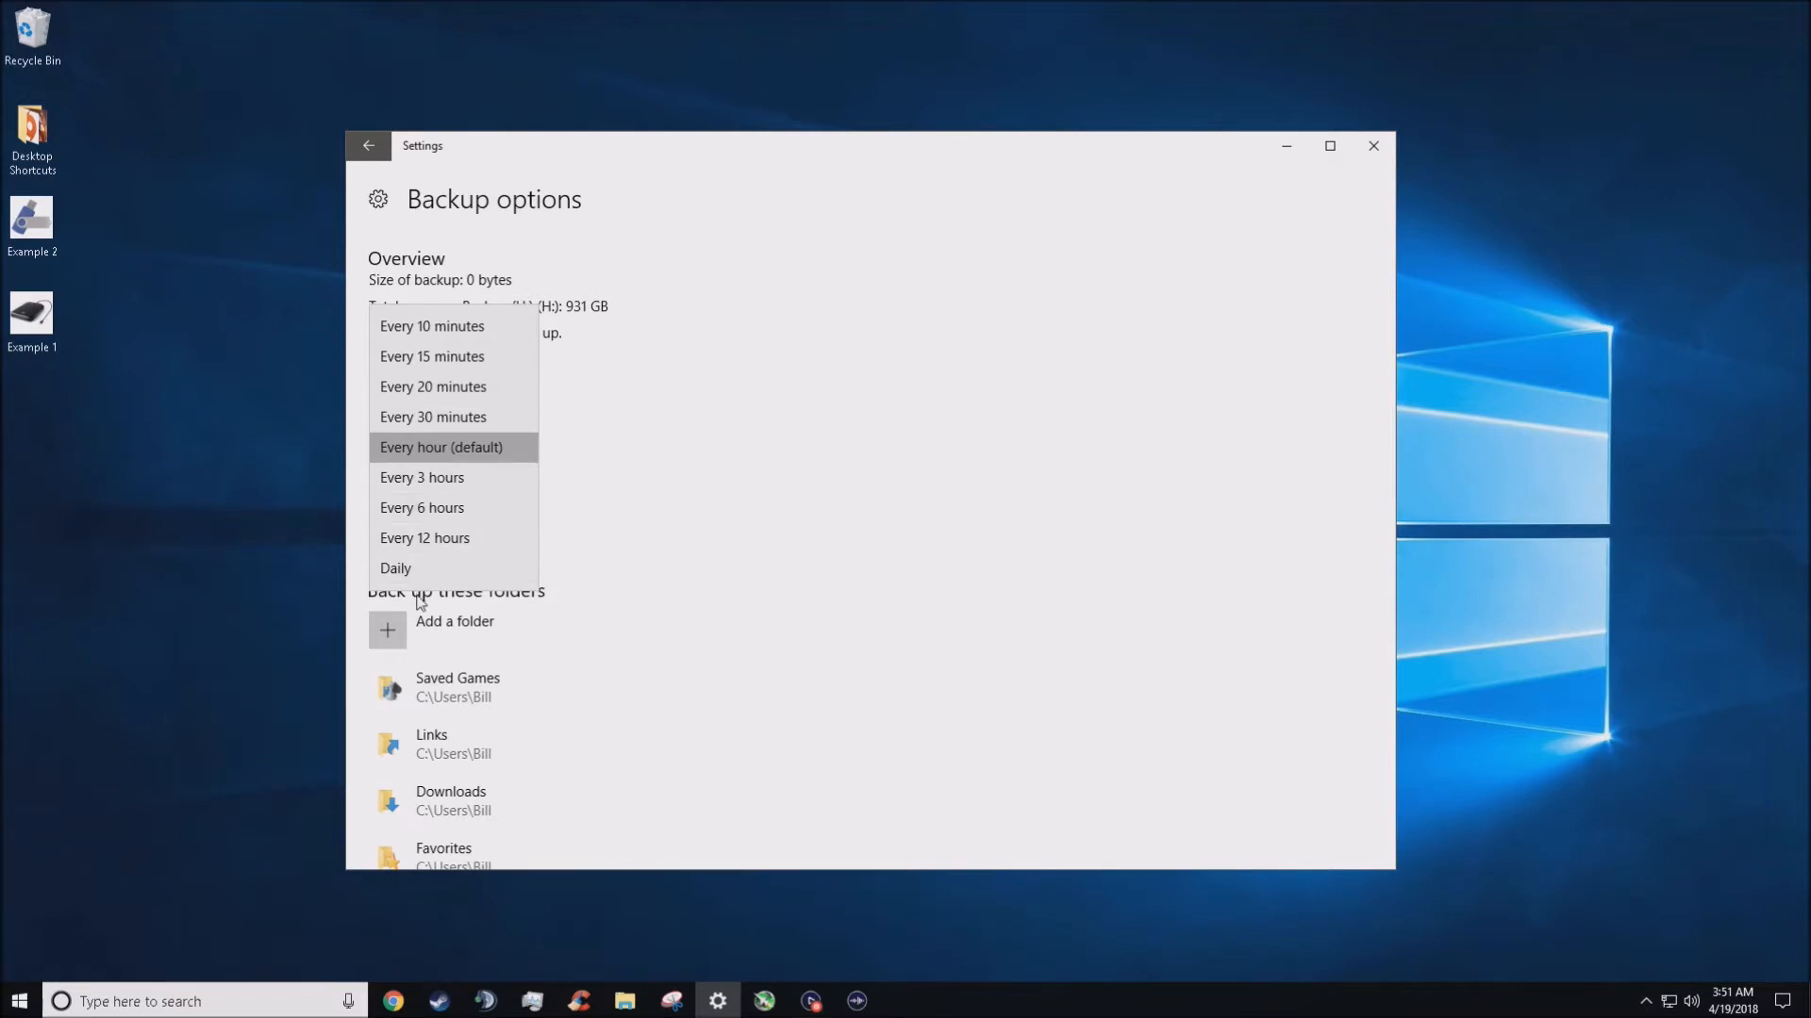
pyautogui.click(806, 440)
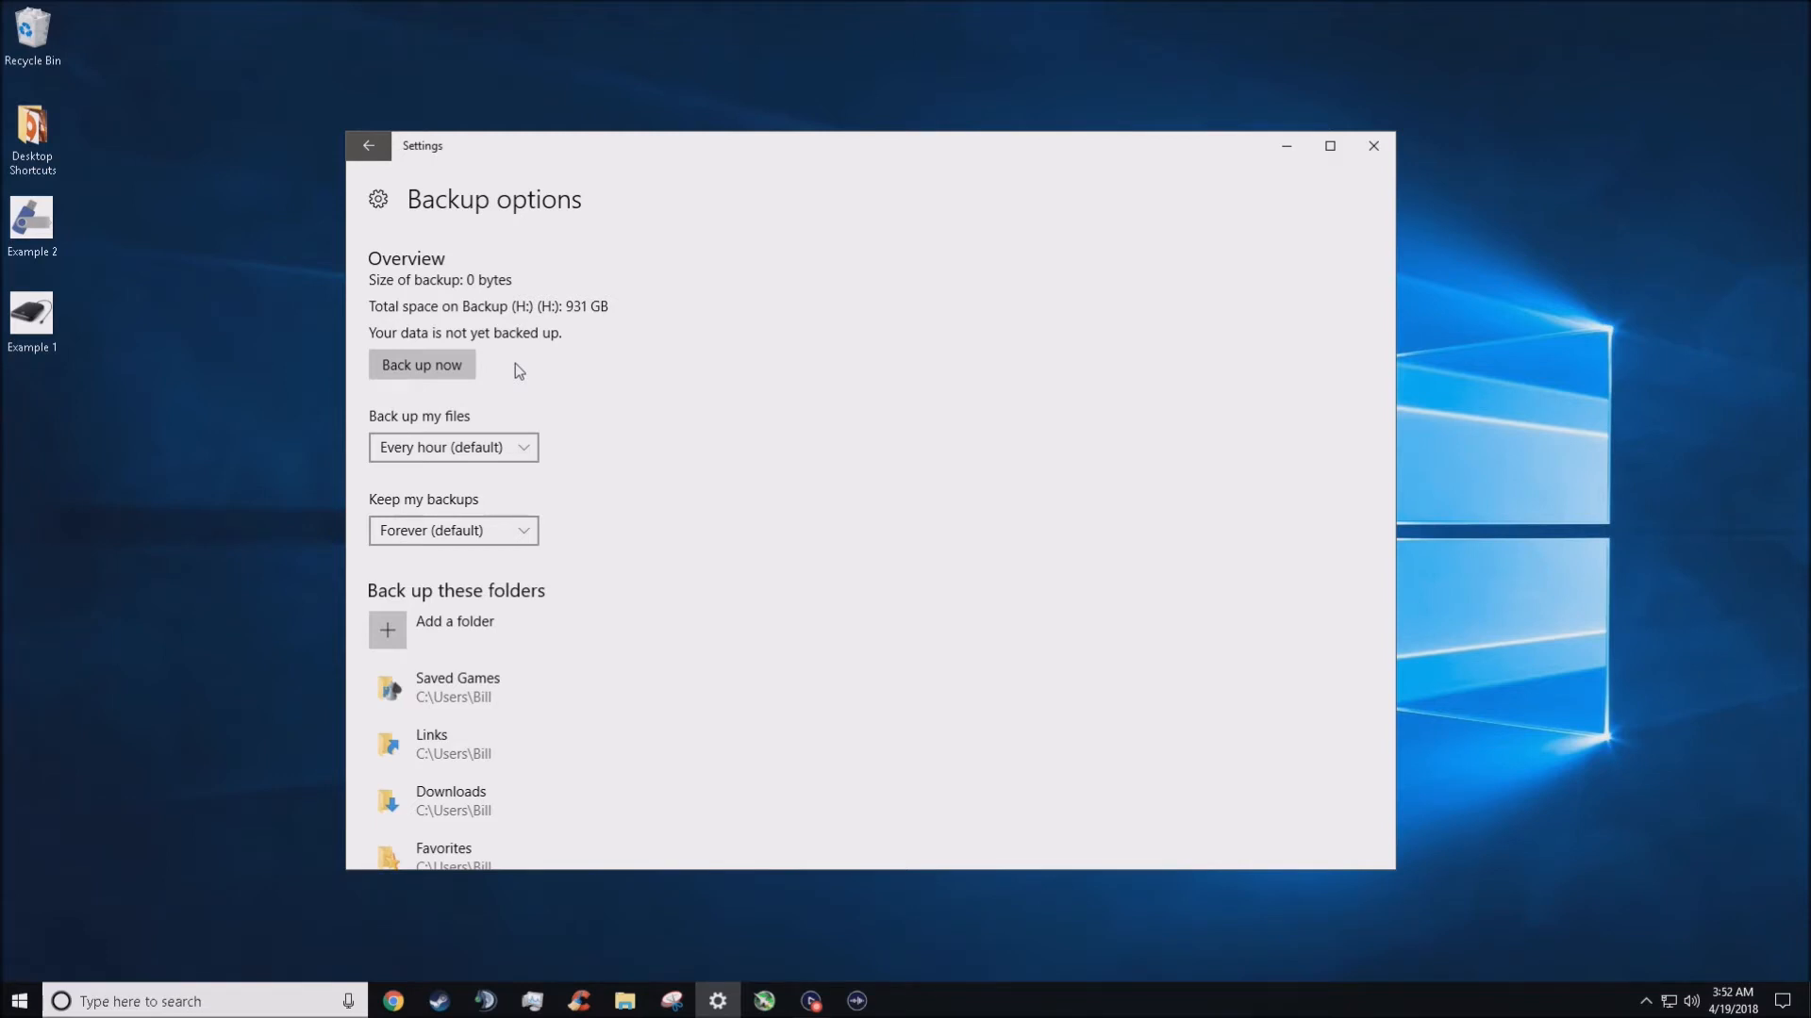
pyautogui.click(422, 365)
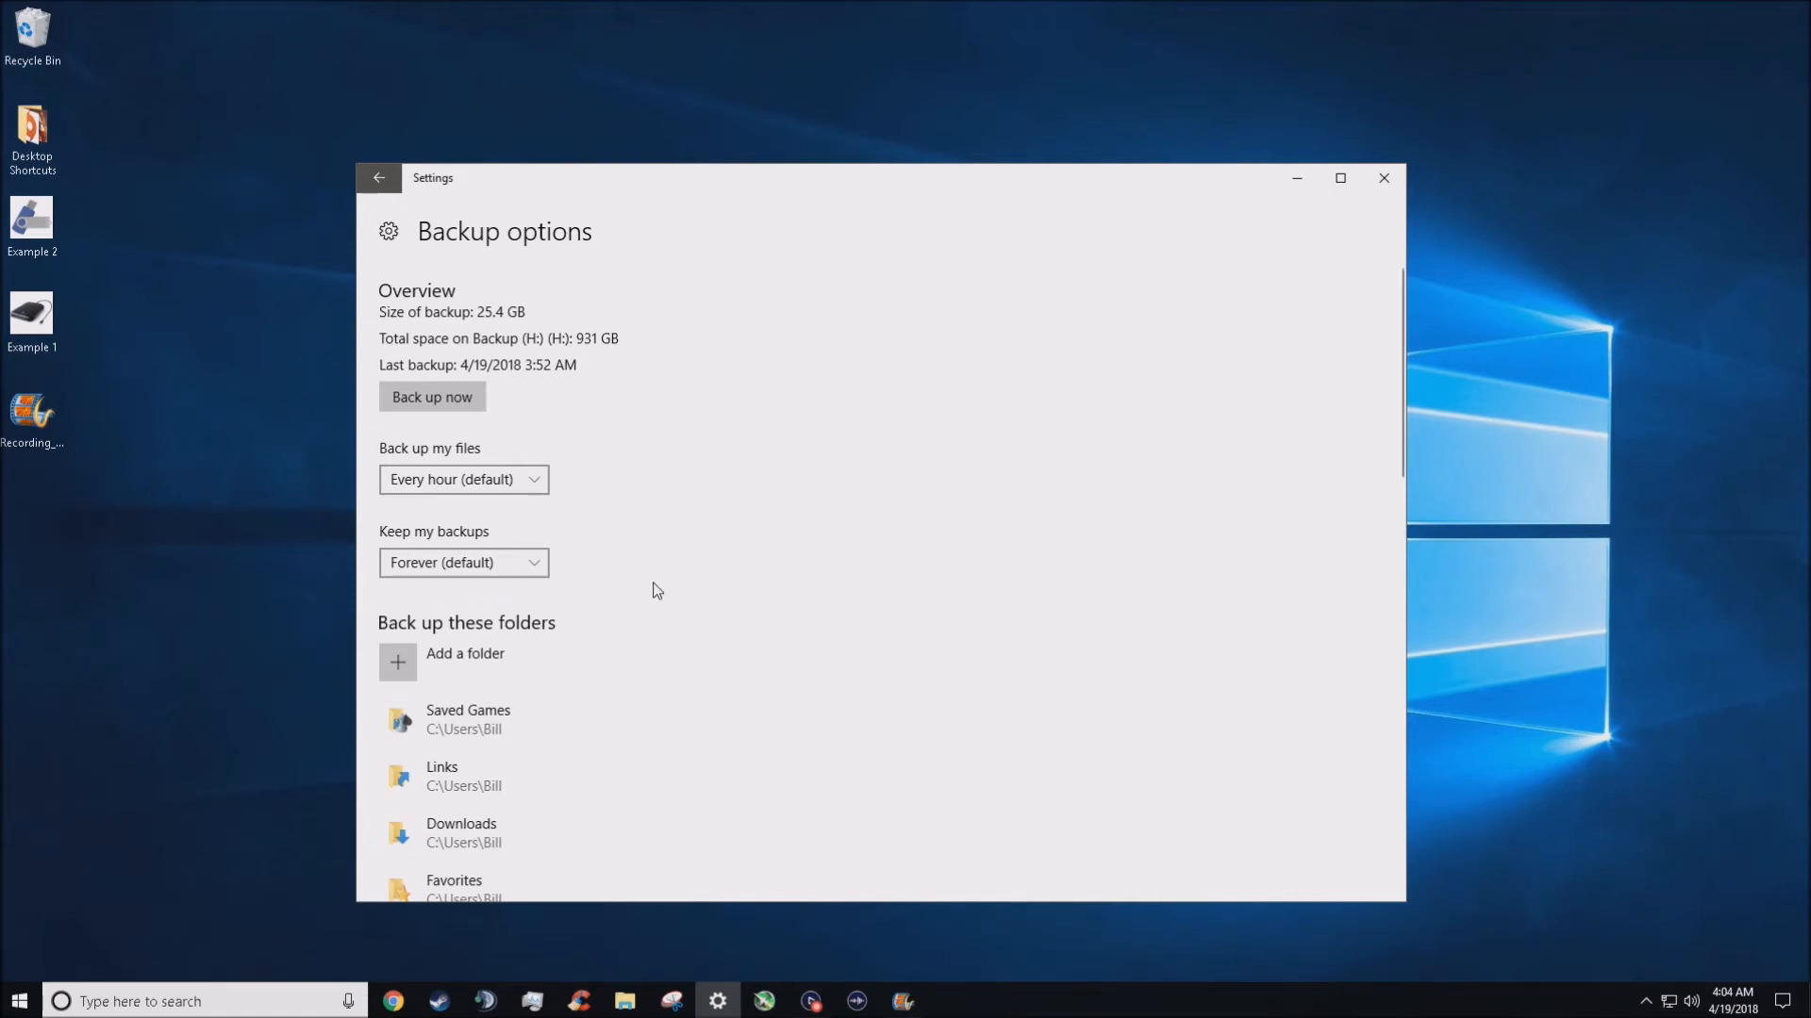
# Set the backup retention to Until space is needed, review the other retention choices, and close Settings.
pyautogui.click(501, 574)
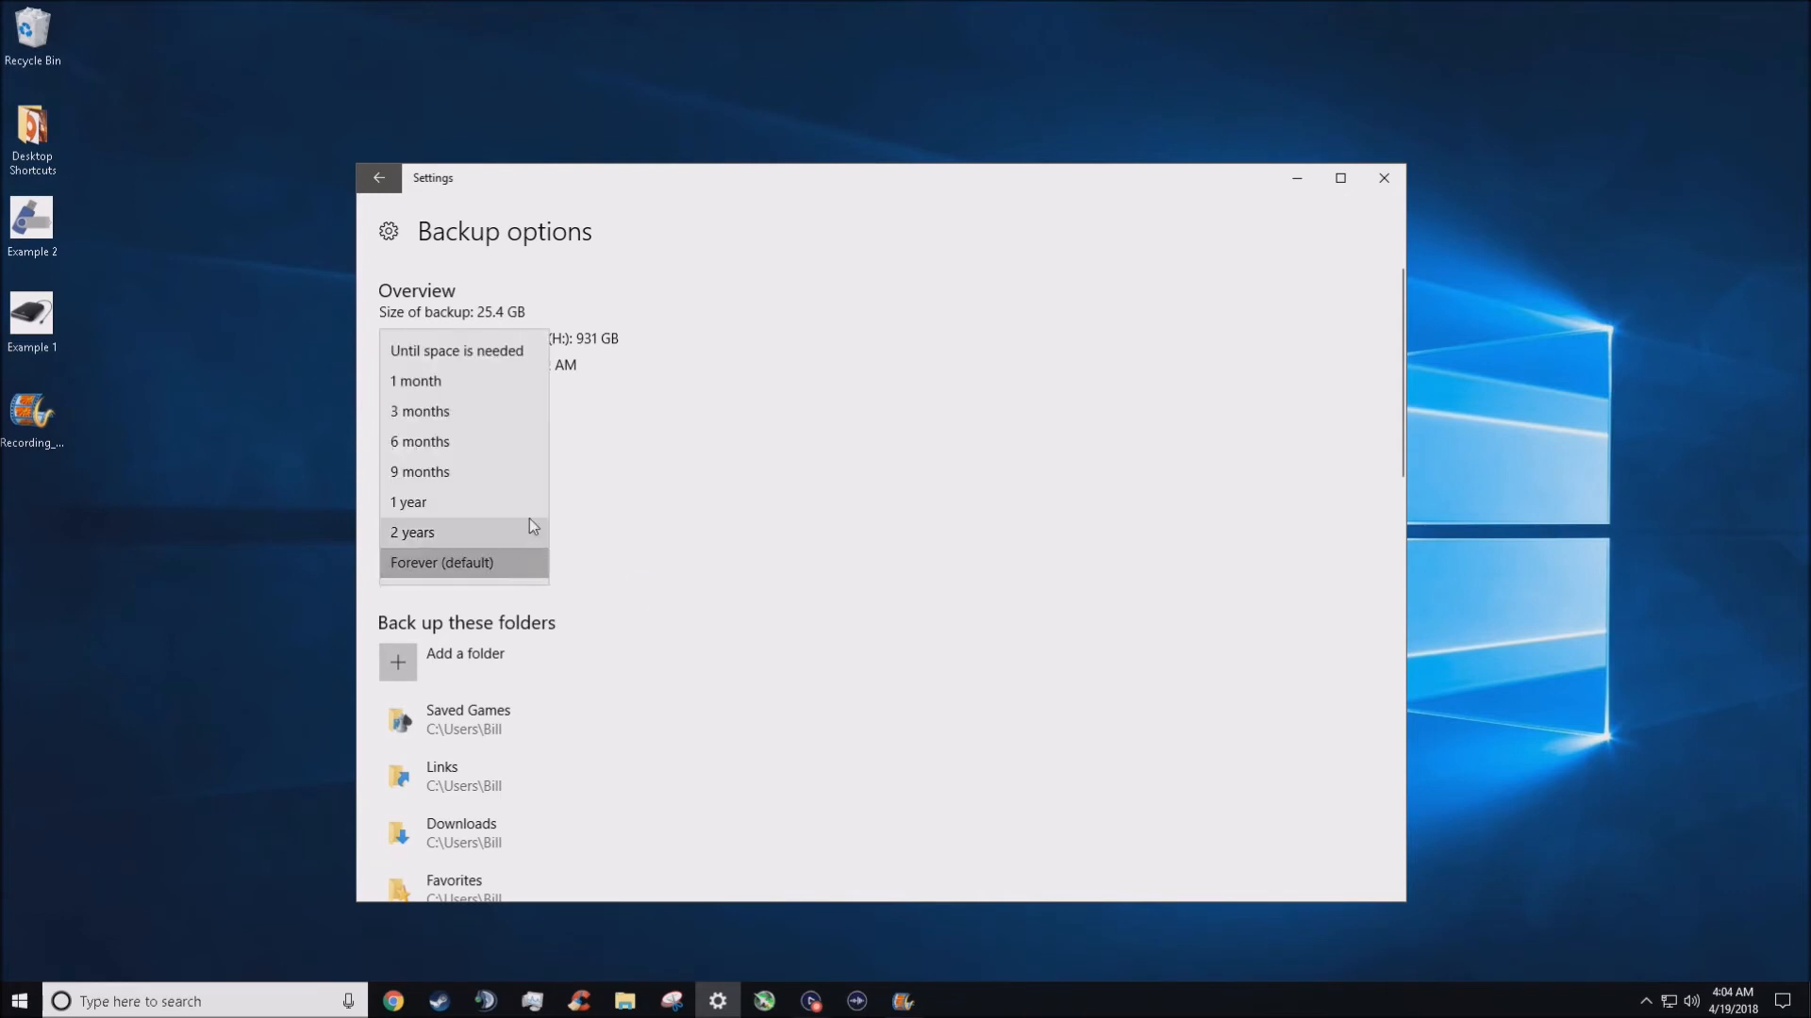
pyautogui.click(522, 353)
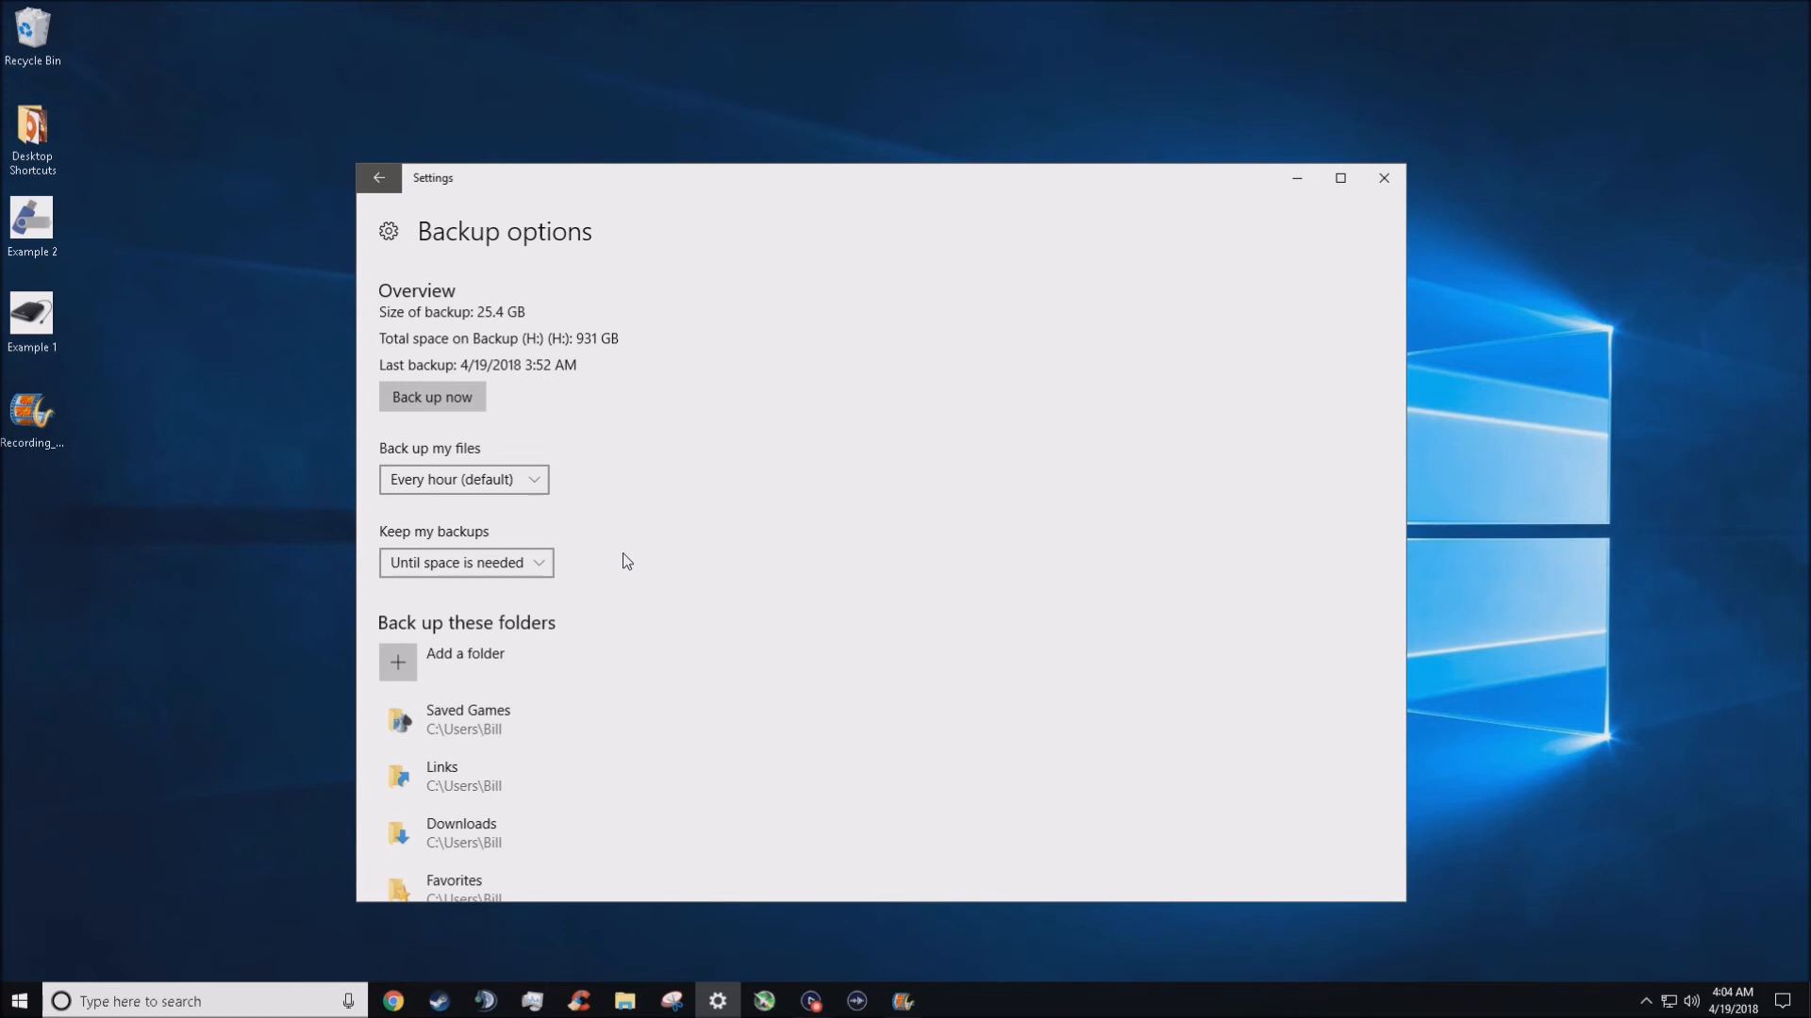
pyautogui.click(531, 564)
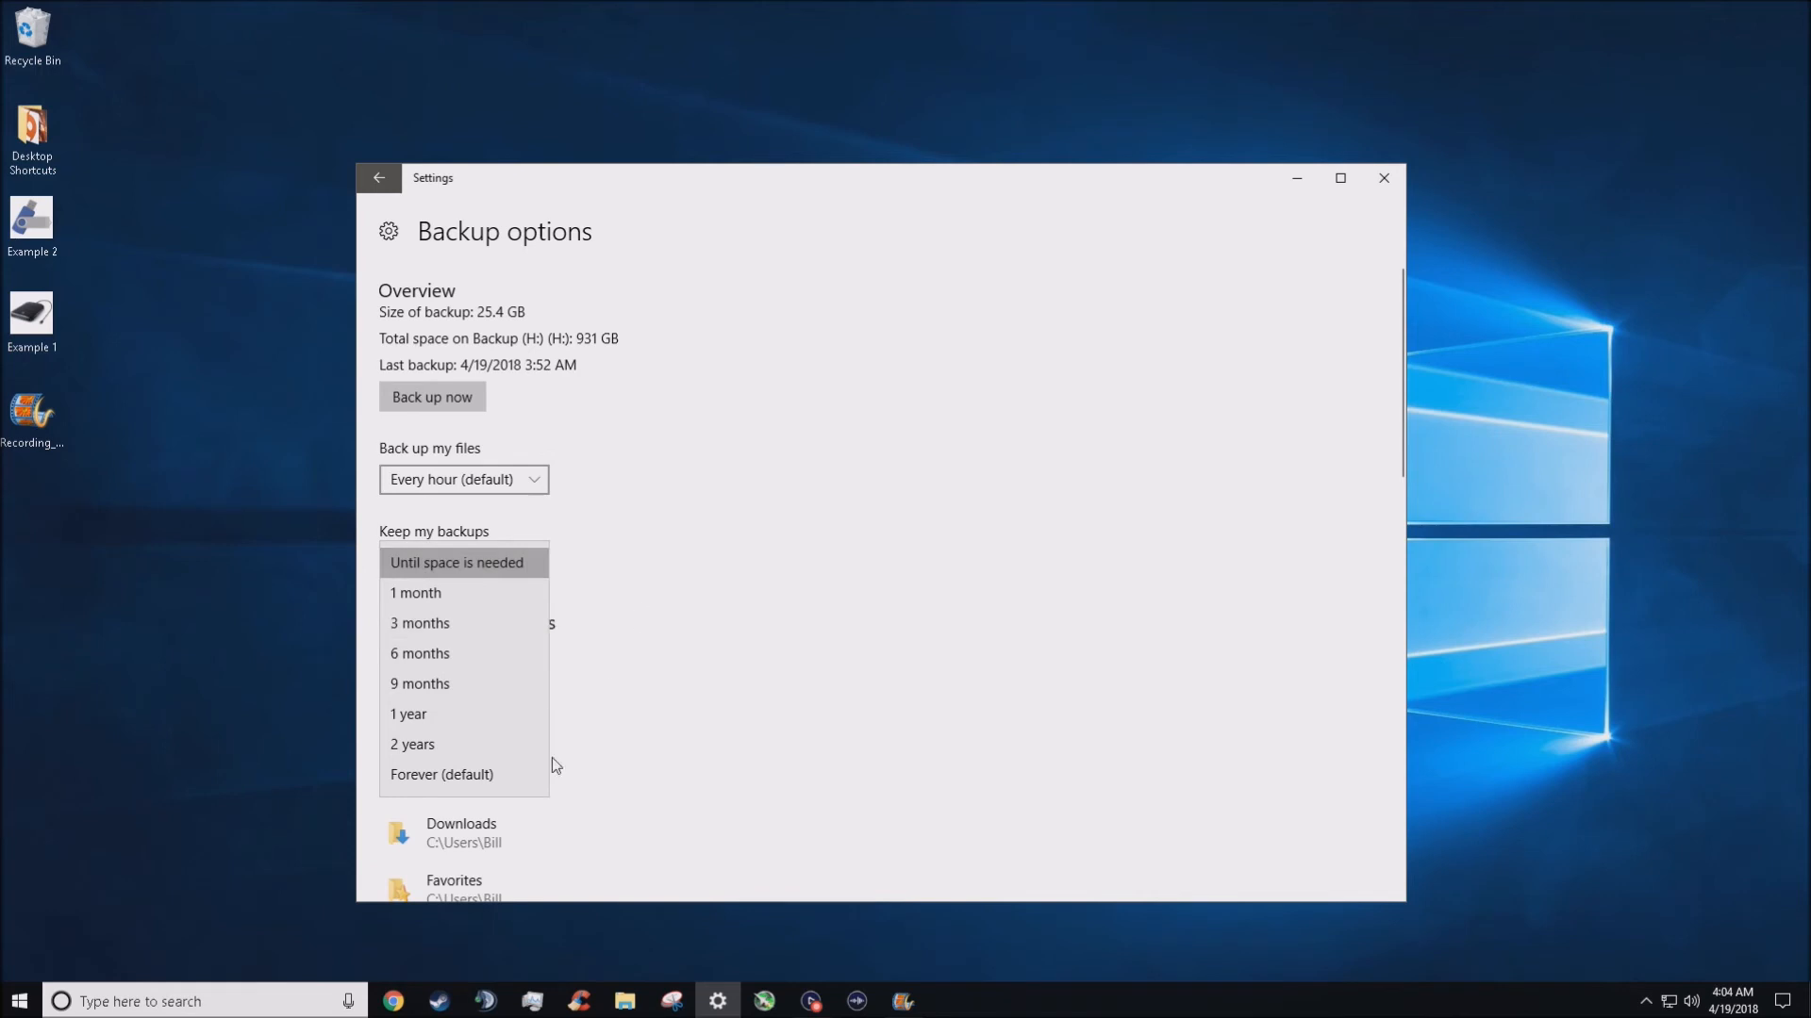
pyautogui.click(736, 714)
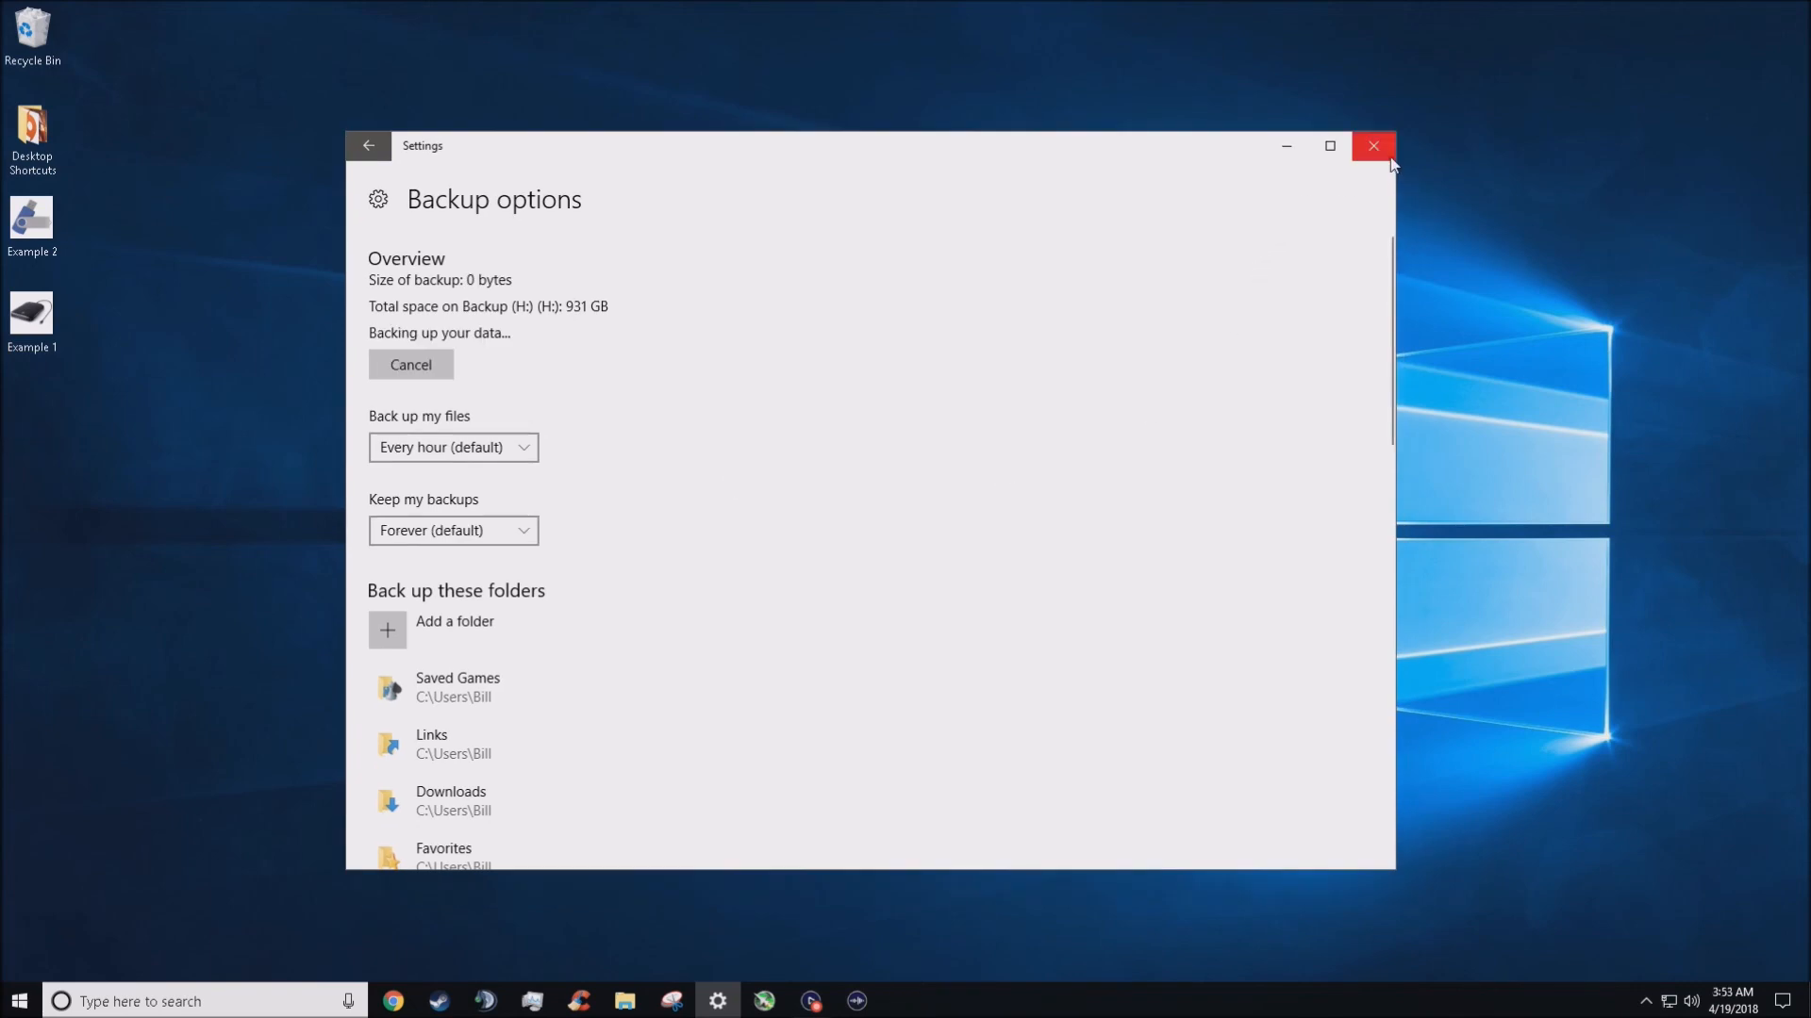
pyautogui.click(1377, 148)
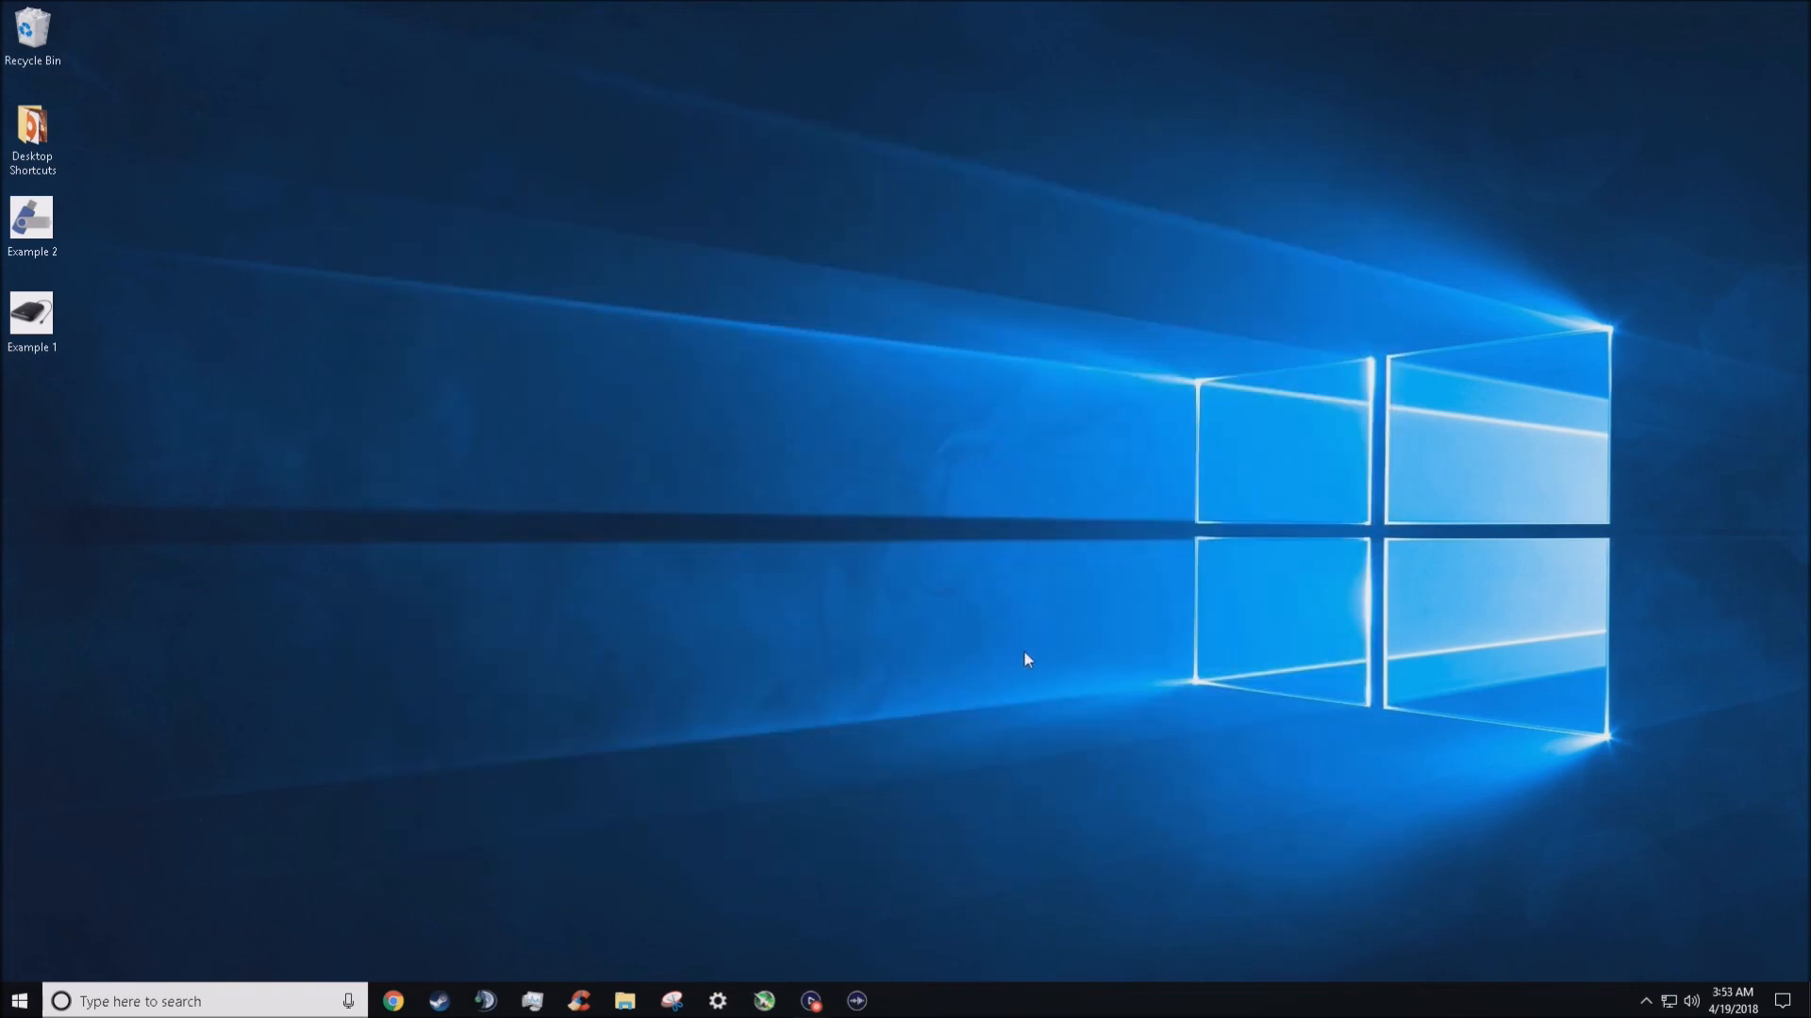